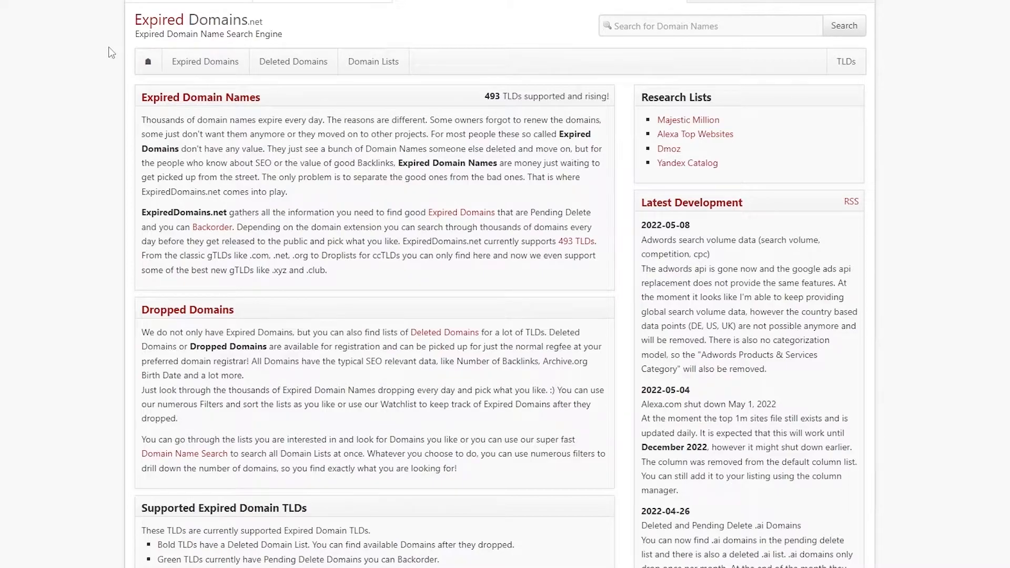
# Enter the ExpiredDomains.net member area and read through its introduction to domain lists, filters, customization and saved searches.
pyautogui.click(763, 9)
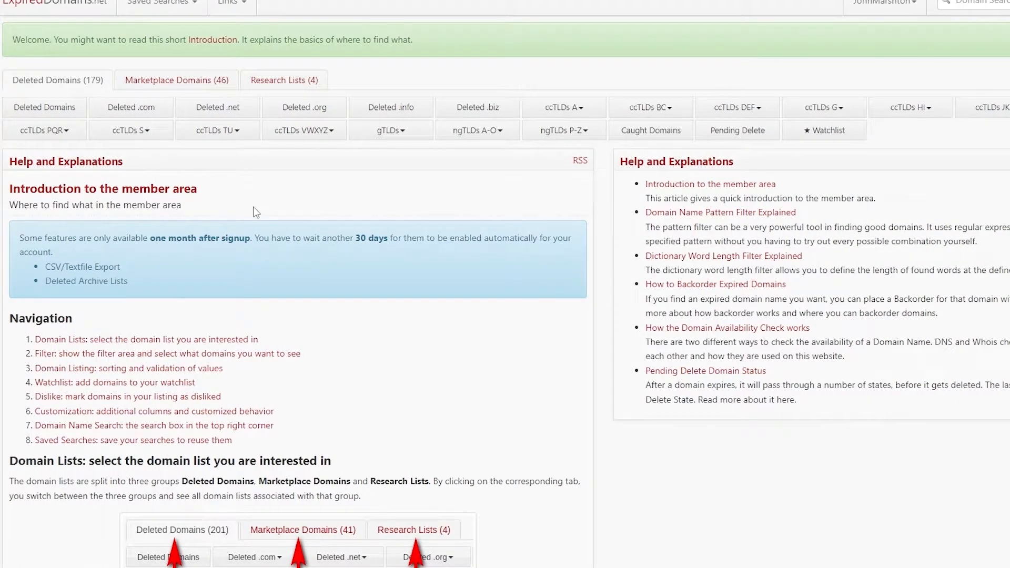
pyautogui.scroll(-10, 256, 212)
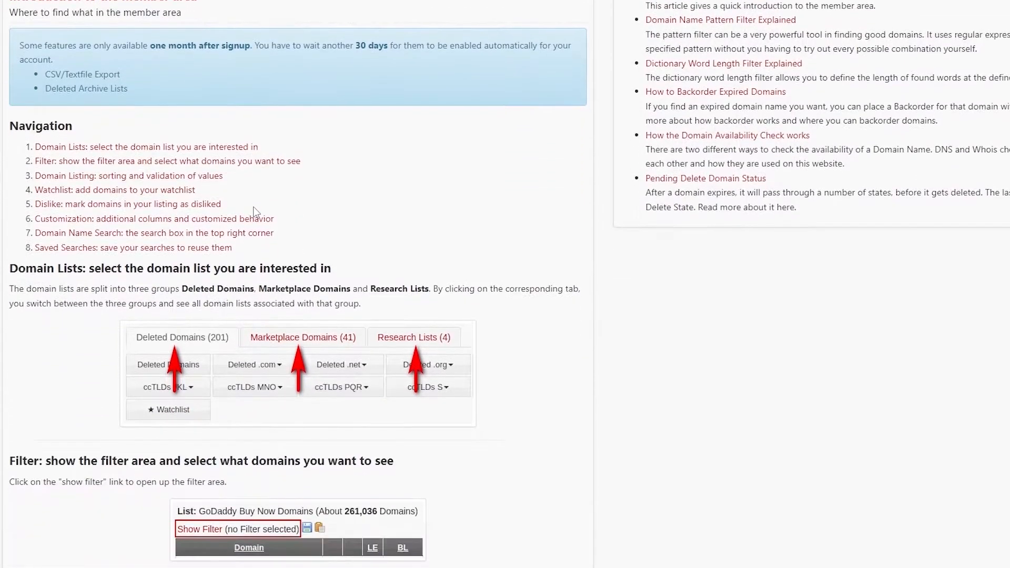
pyautogui.scroll(3, 254, 207)
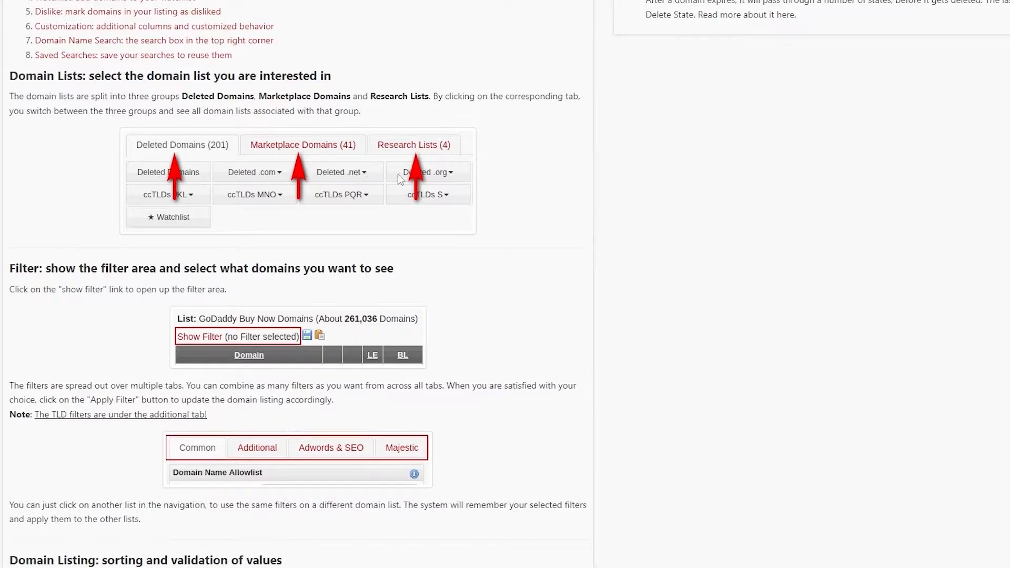
pyautogui.scroll(-2, 408, 219)
pyautogui.scroll(-7, 425, 282)
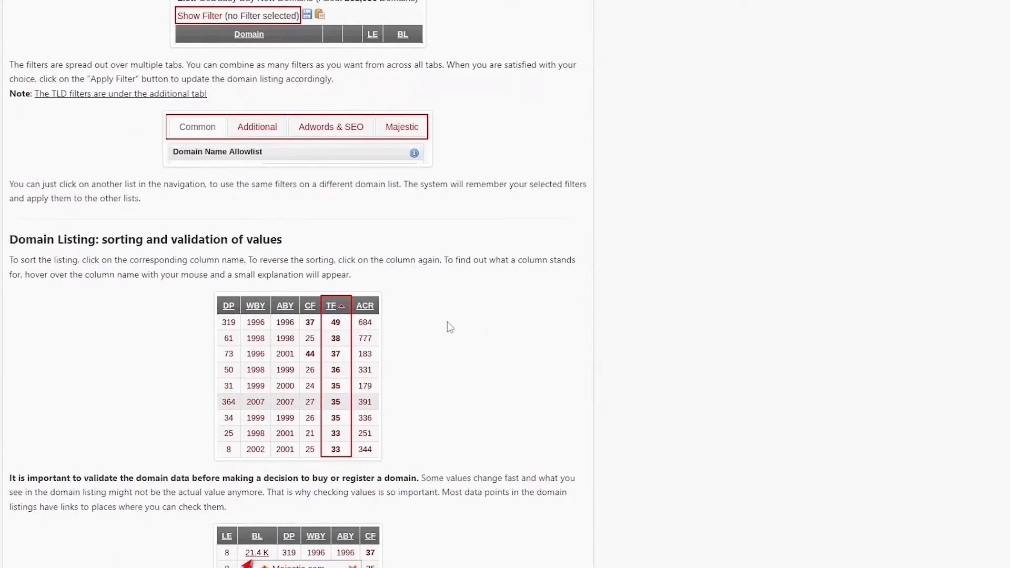
pyautogui.scroll(-16, 331, 263)
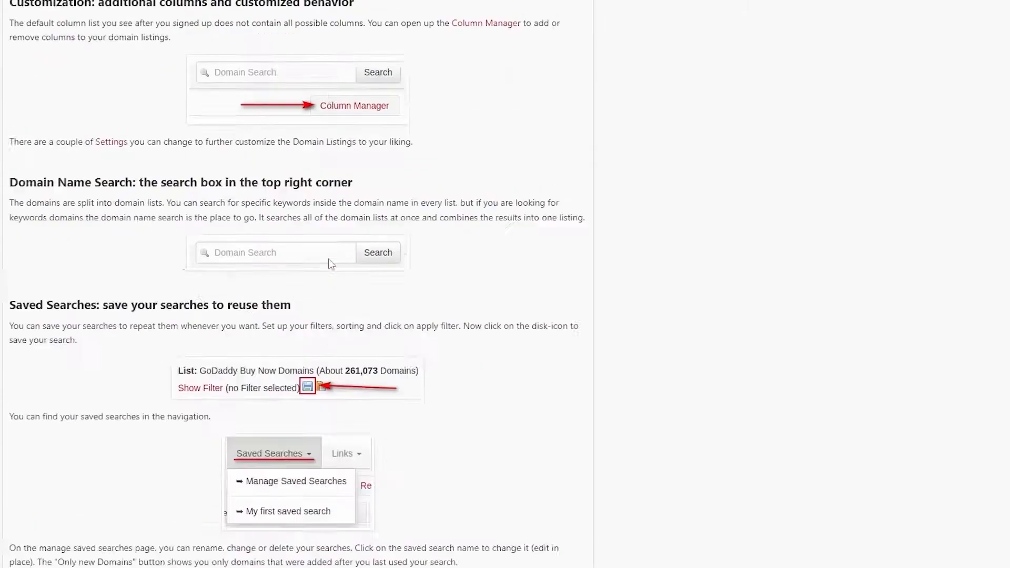
pyautogui.scroll(5, 331, 263)
pyautogui.scroll(20, 331, 263)
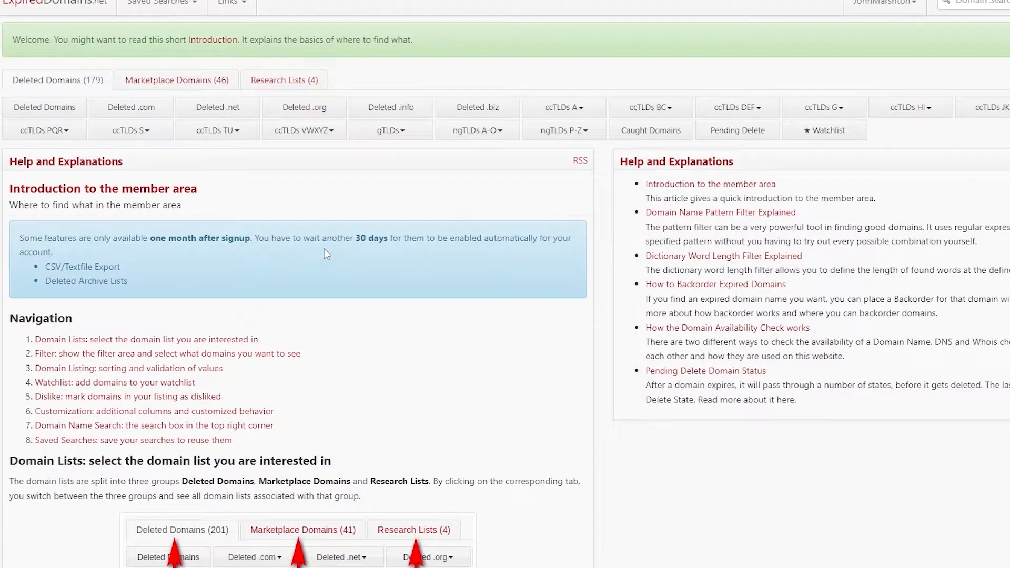
# Search all domain lists for the keyword "consultant" and look over the resulting domains and their extension status columns.
pyautogui.click(977, 6)
pyautogui.write('consultant')
pyautogui.press('Return')
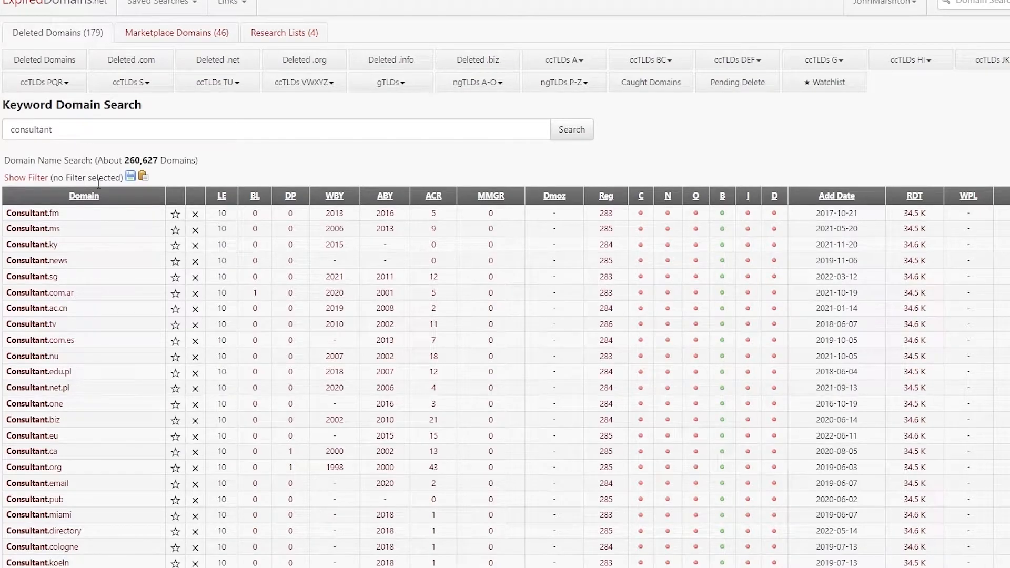
pyautogui.scroll(-1, 92, 285)
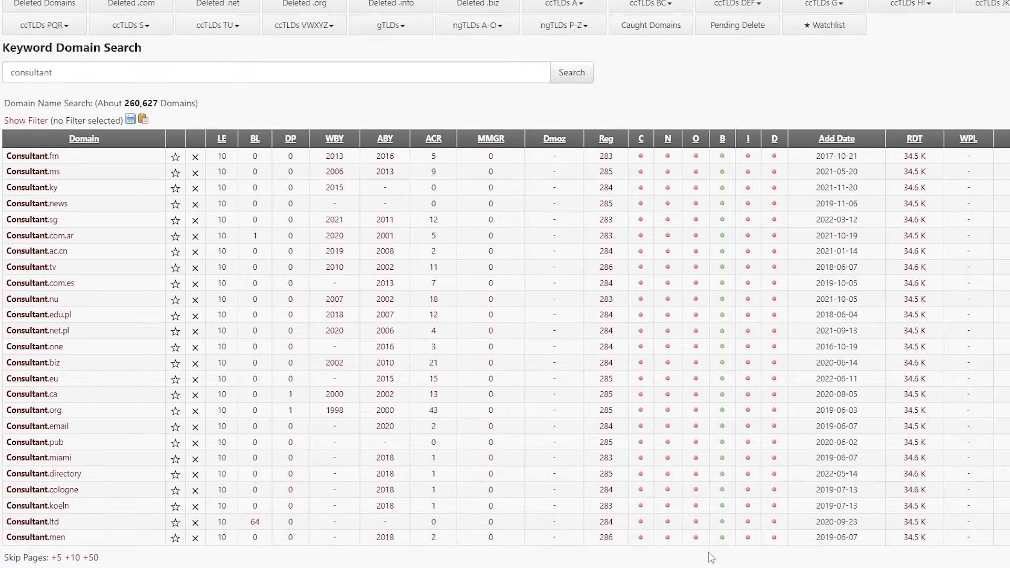
pyautogui.scroll(1, 711, 558)
pyautogui.scroll(-1, 625, 263)
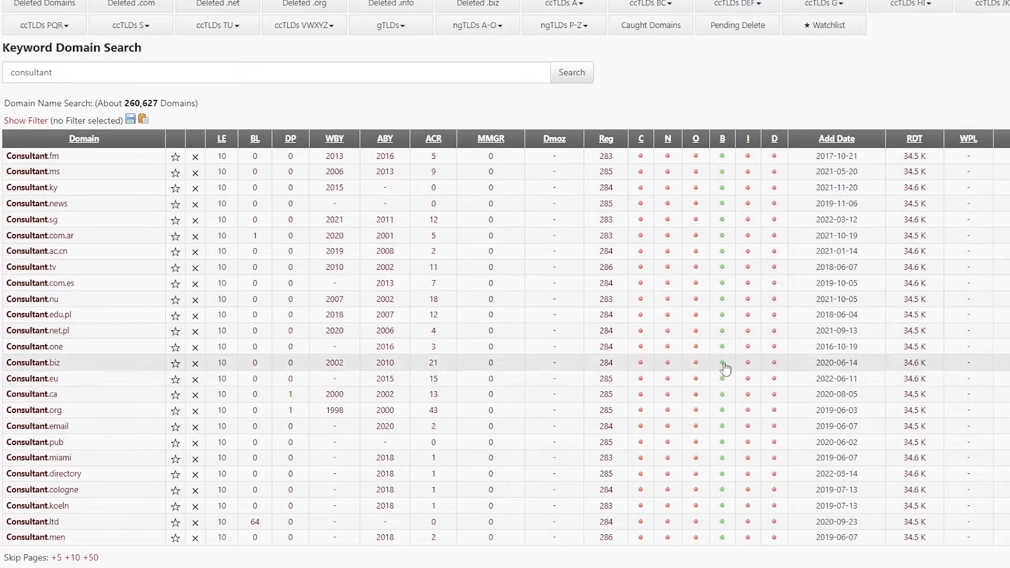
# Sort the results by .com status so that available domains come first, and skip 50 pages ahead.
pyautogui.click(641, 139)
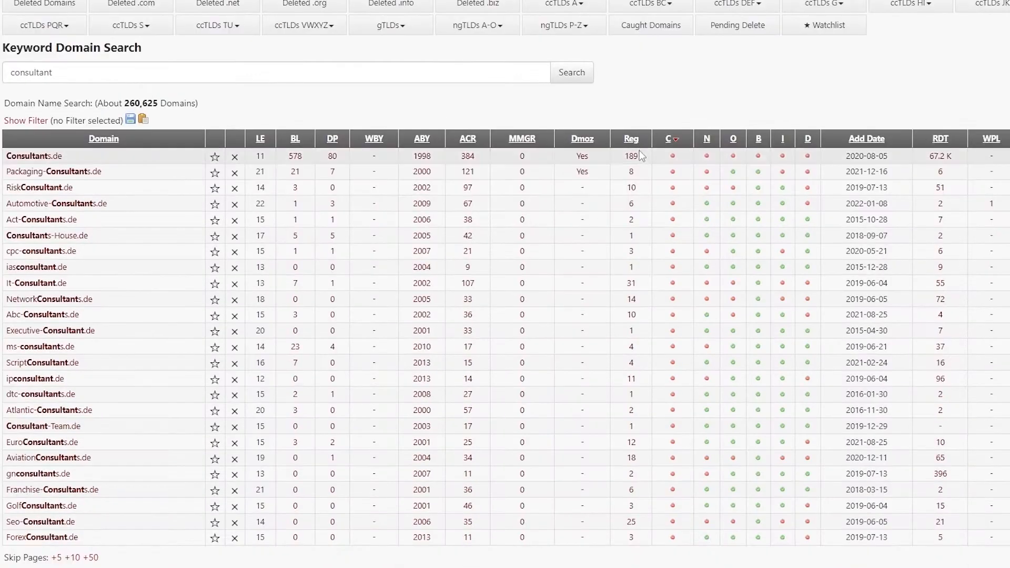
pyautogui.click(669, 141)
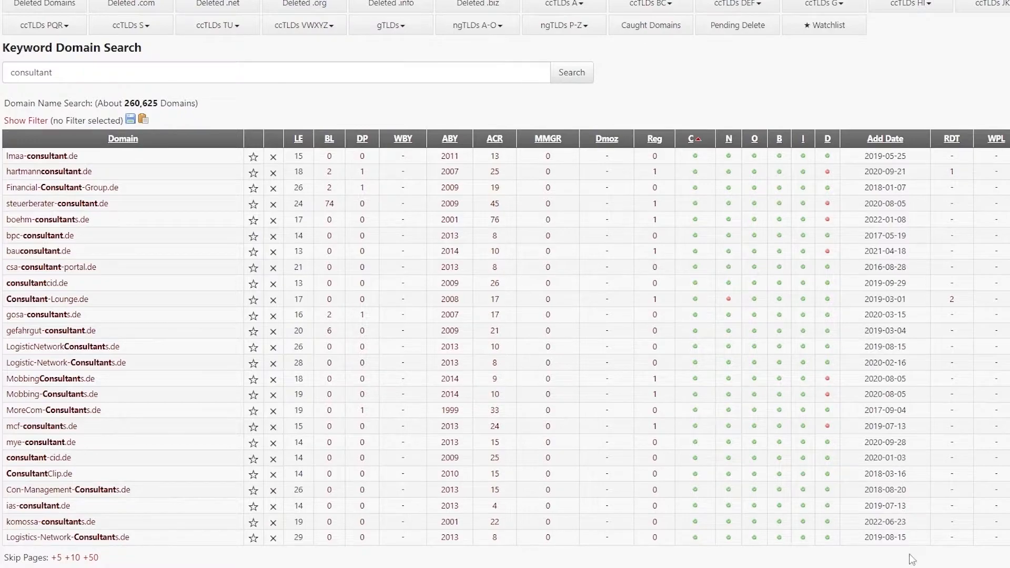
pyautogui.click(94, 557)
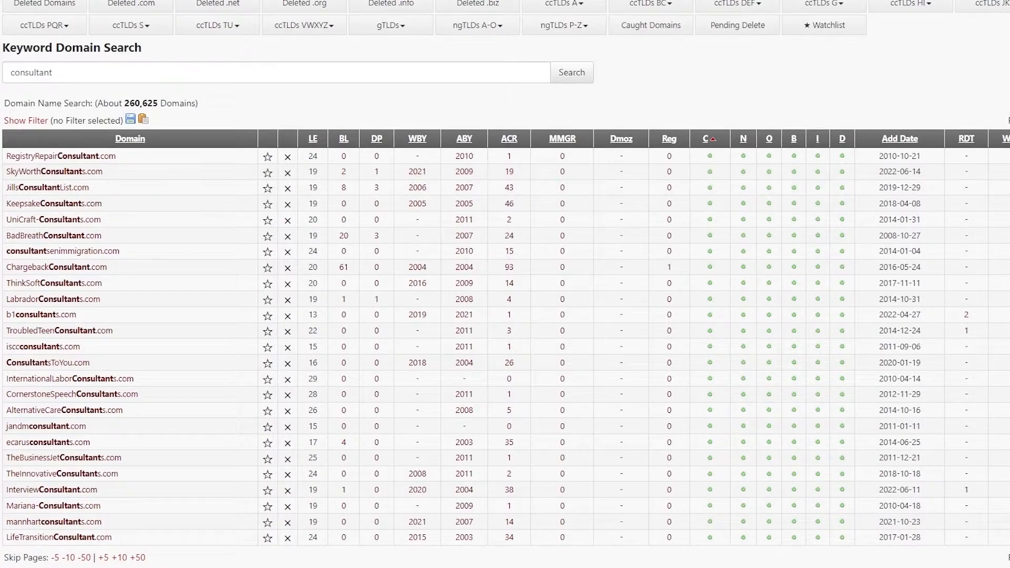
# Open the GoDaddy and Namecheap registration pages for SkyWorthConsultants.com from its entry in the results list.
pyautogui.moveTo(62, 181)
pyautogui.click(93, 191)
pyautogui.moveTo(53, 188)
pyautogui.click(79, 208)
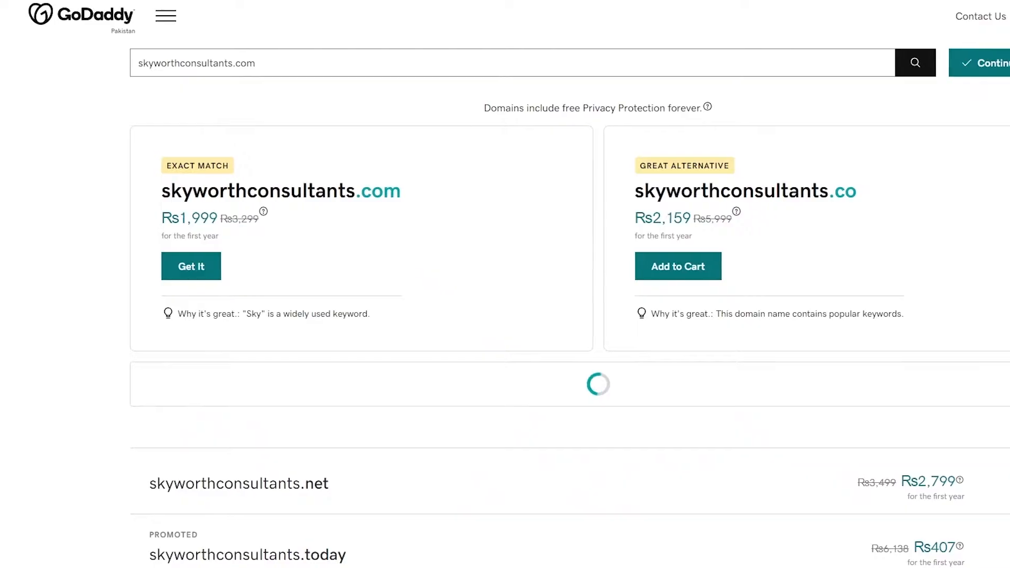
# Check GoDaddy's first-year prices for skyworthconsultants.com and the alternative skyworthconsultants.co.
pyautogui.moveTo(126, 213); pyautogui.dragTo(162, 218)
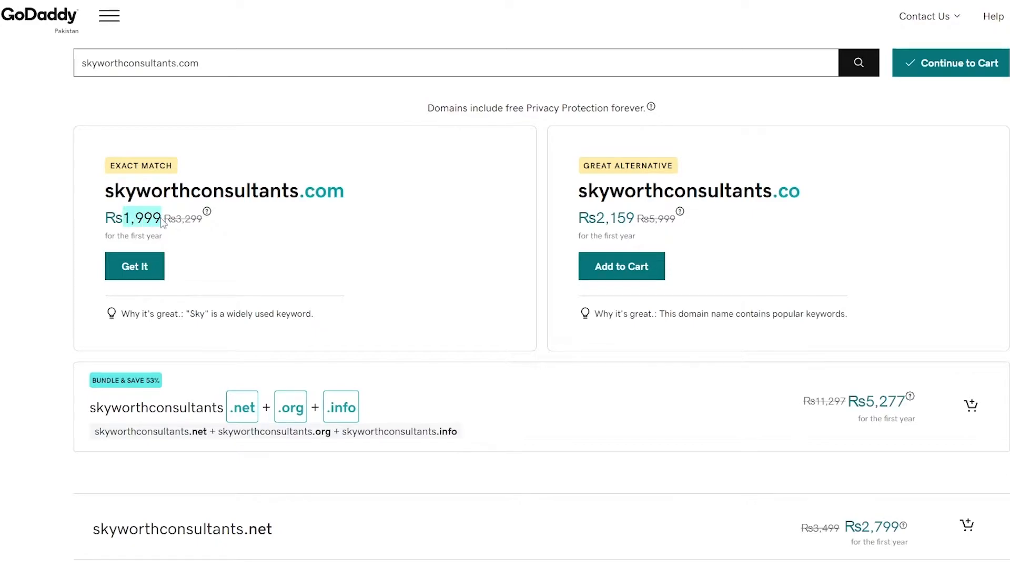
pyautogui.click(151, 220)
pyautogui.moveTo(129, 219); pyautogui.dragTo(165, 221)
pyautogui.click(463, 198)
pyautogui.moveTo(580, 202); pyautogui.dragTo(778, 197)
pyautogui.moveTo(594, 220); pyautogui.dragTo(632, 226)
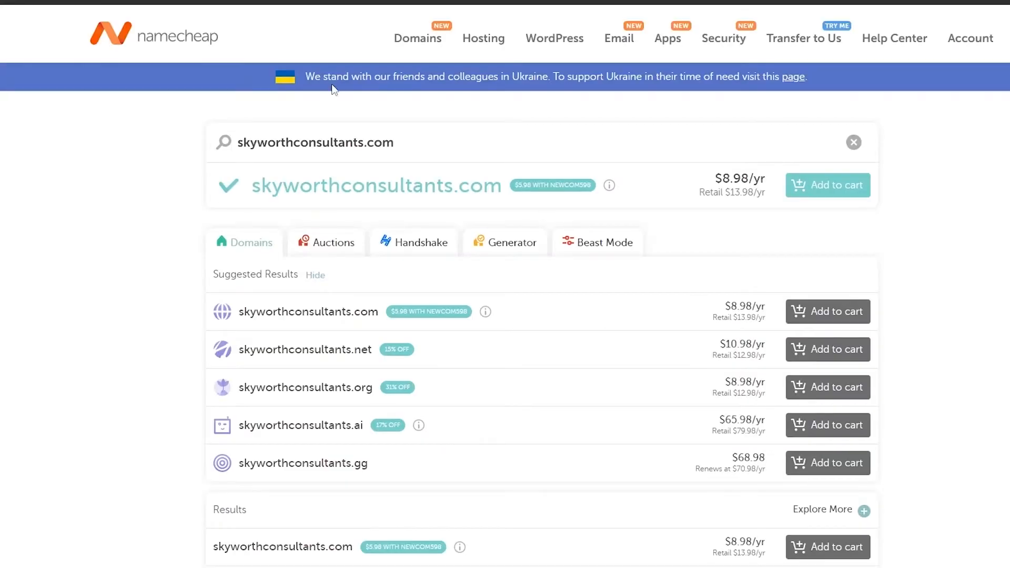
# Switch to Namecheap and check the yearly price of skyworthconsultants.com among the suggested domain results.
pyautogui.scroll(-3, 522, 288)
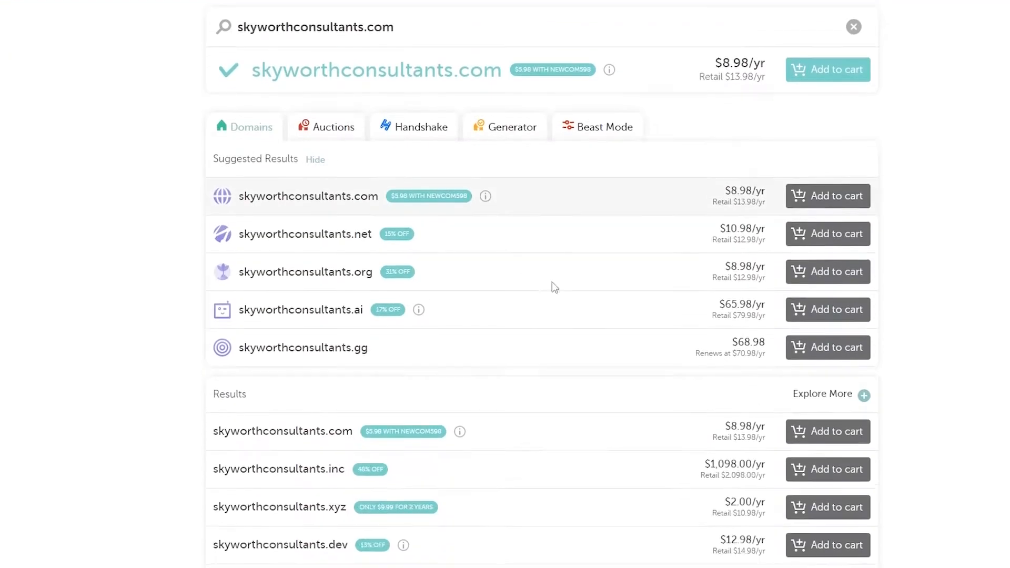
pyautogui.moveTo(729, 178); pyautogui.dragTo(753, 178)
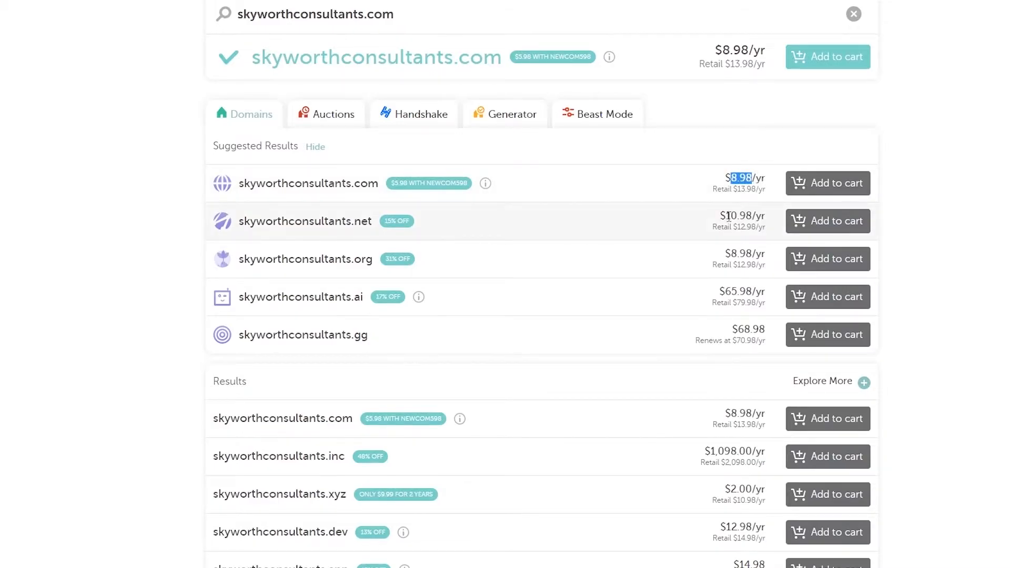
pyautogui.scroll(3, 284, 264)
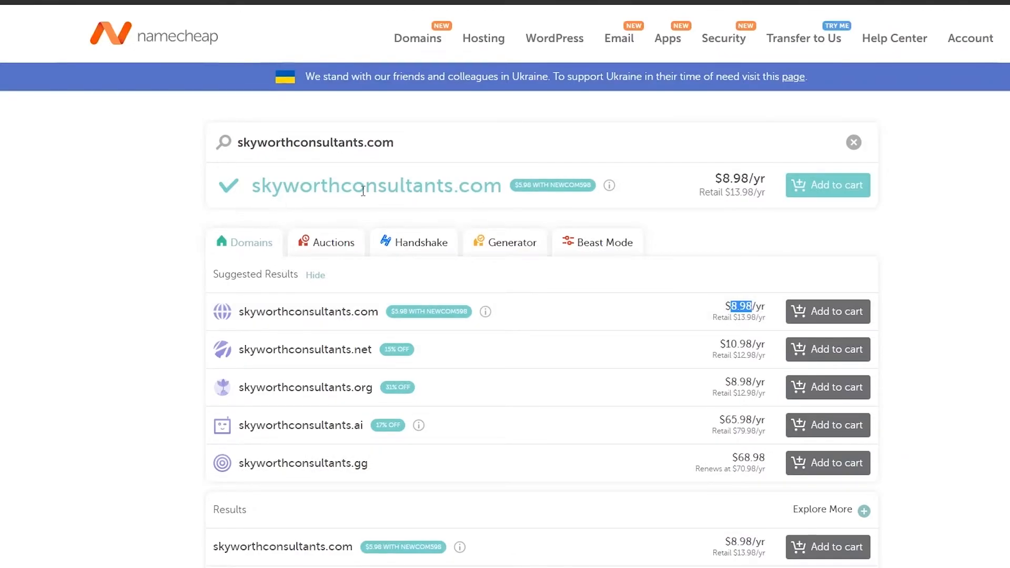
pyautogui.moveTo(725, 178); pyautogui.dragTo(761, 180)
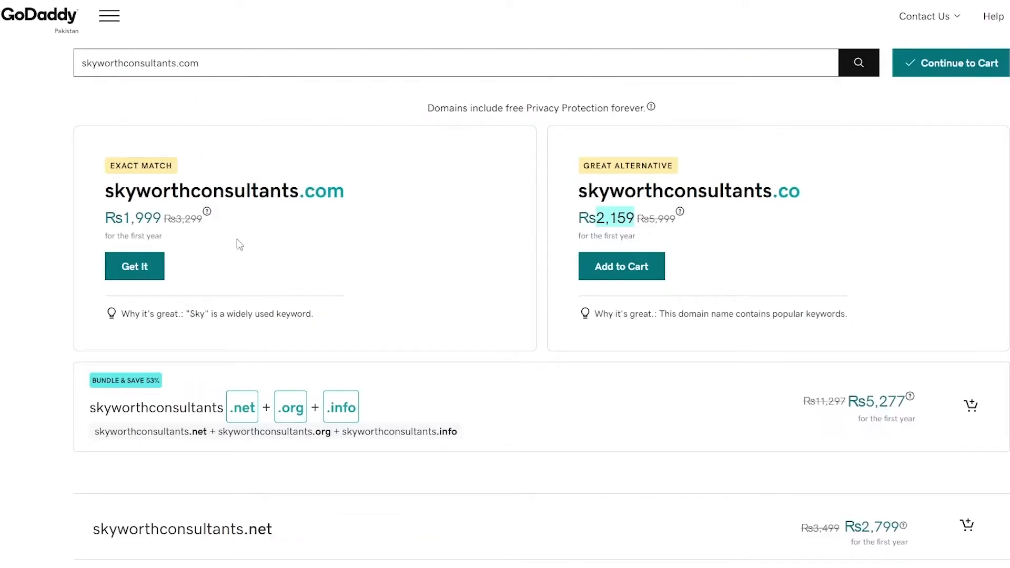
# Convert GoDaddy's .com price to US dollars with Google's converter, trying 2000 Pakistani rupees, and compare it with Namecheap's yearly price.
pyautogui.moveTo(126, 221); pyautogui.dragTo(163, 222)
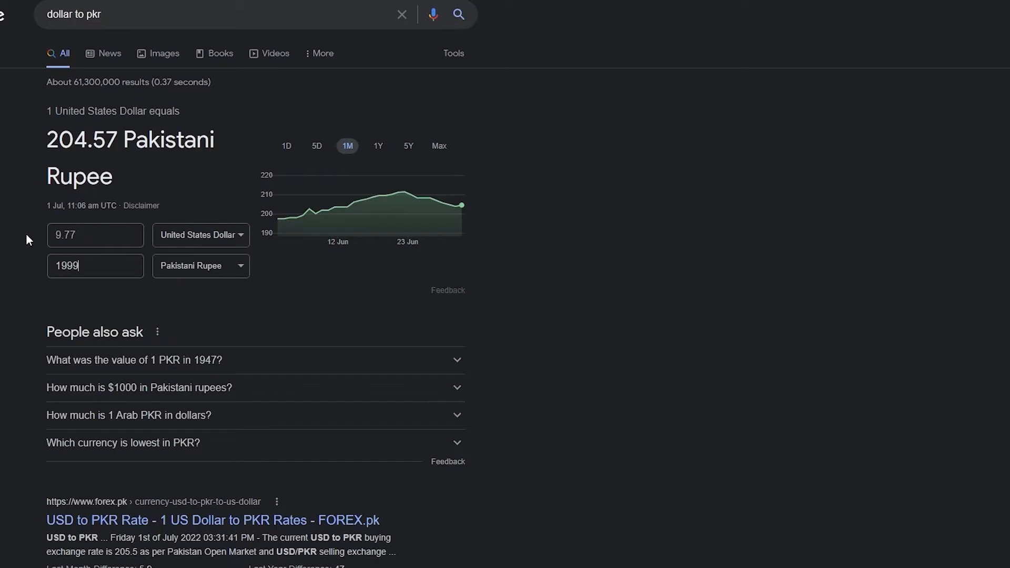
pyautogui.doubleClick(123, 235)
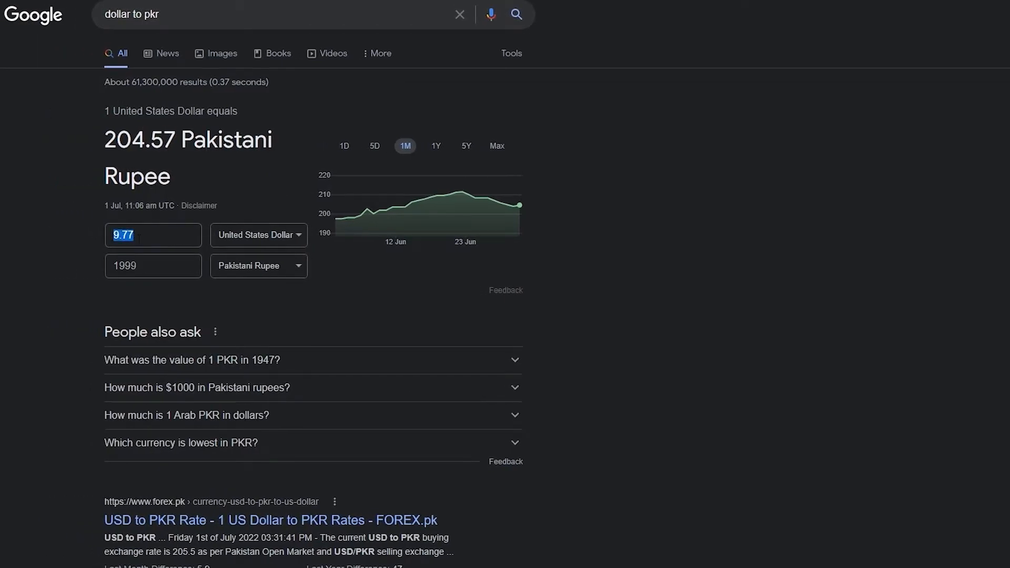
pyautogui.moveTo(137, 266); pyautogui.dragTo(120, 265)
pyautogui.write('2000')
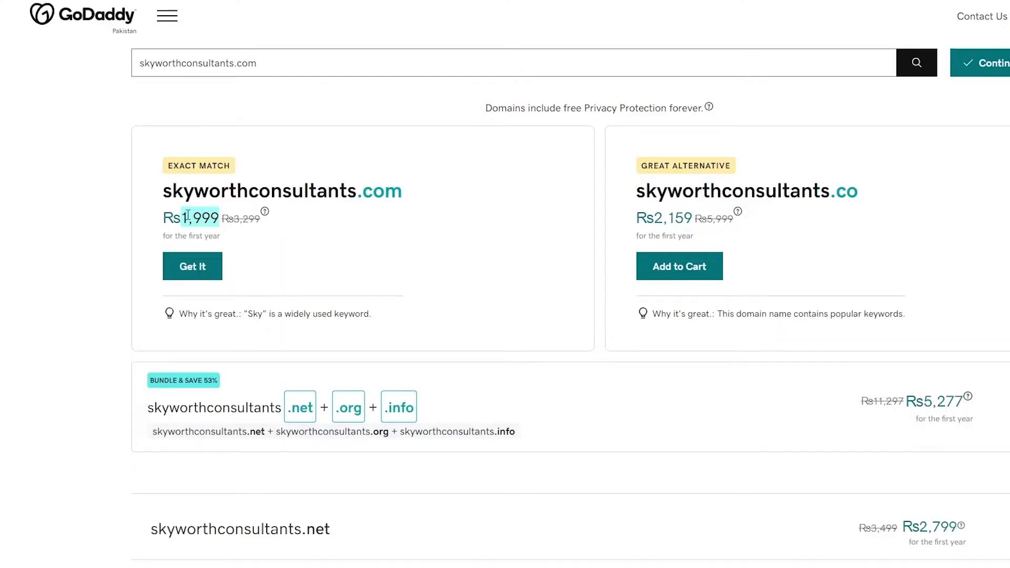
pyautogui.moveTo(188, 216); pyautogui.dragTo(221, 221)
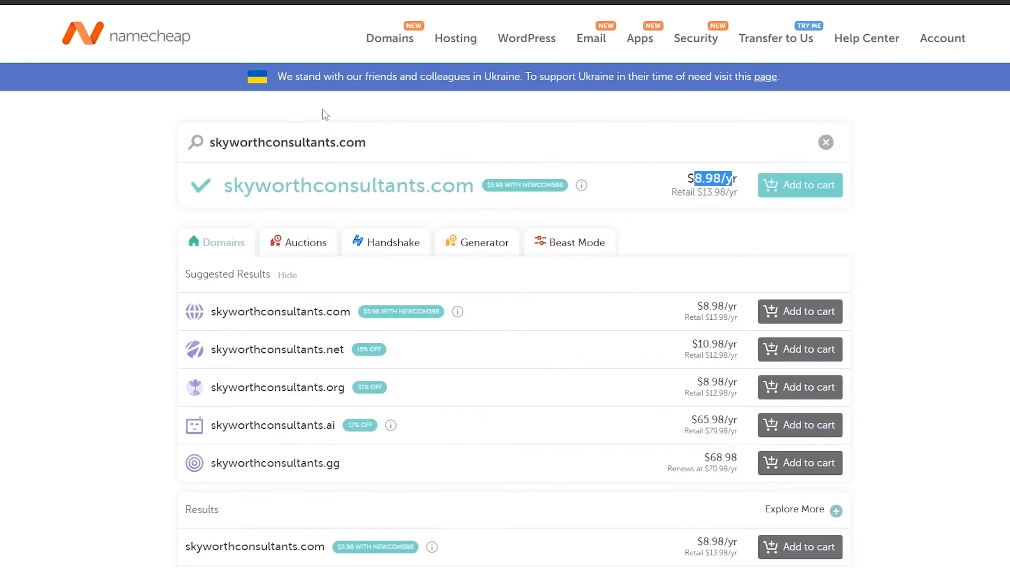
pyautogui.moveTo(694, 178); pyautogui.dragTo(724, 179)
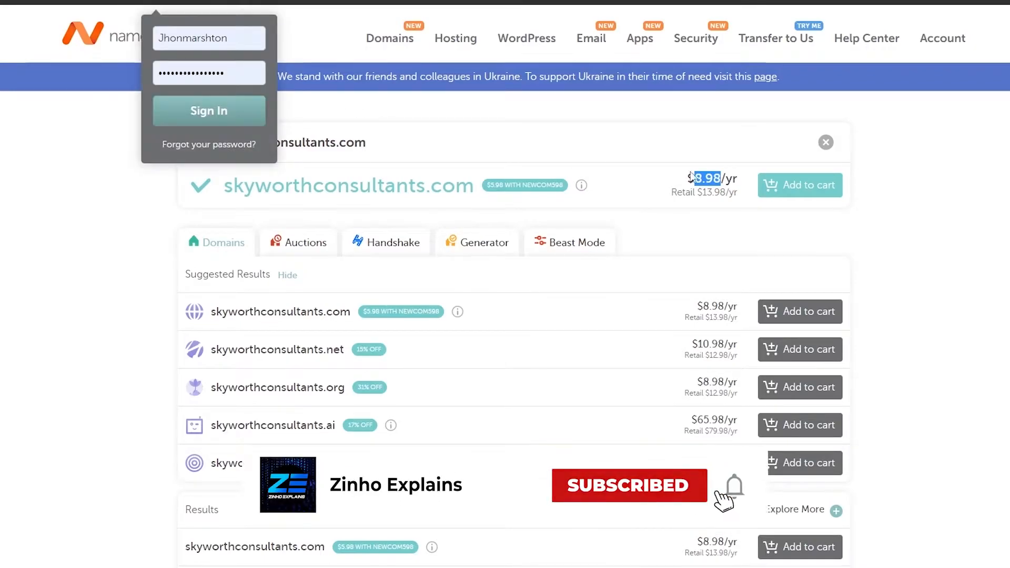
# Switch to NameBio and review the listed car finance domain sales, their prices, dates, venues and sales statistics.
pyautogui.click(143, 195)
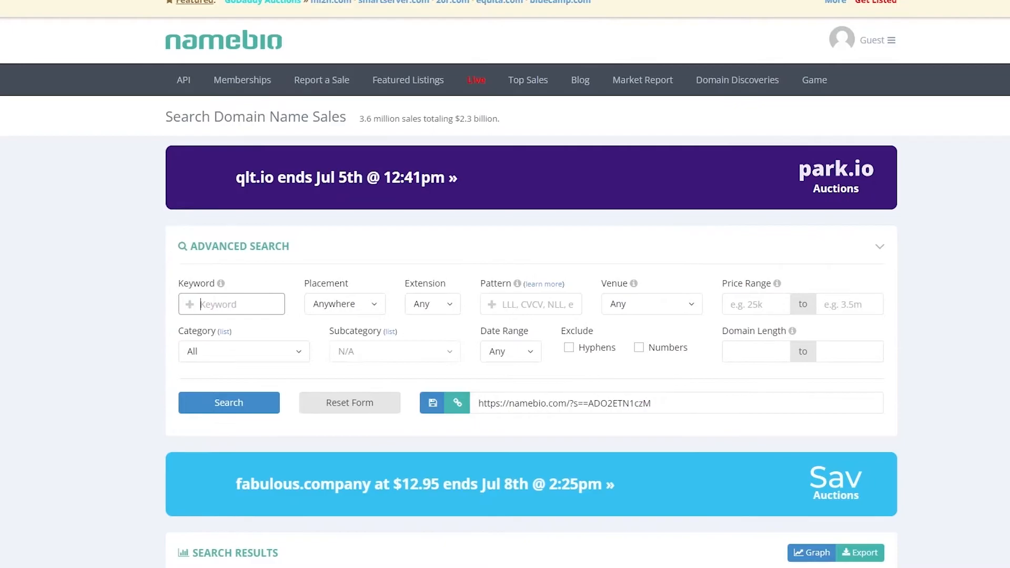
pyautogui.scroll(-2, 213, 294)
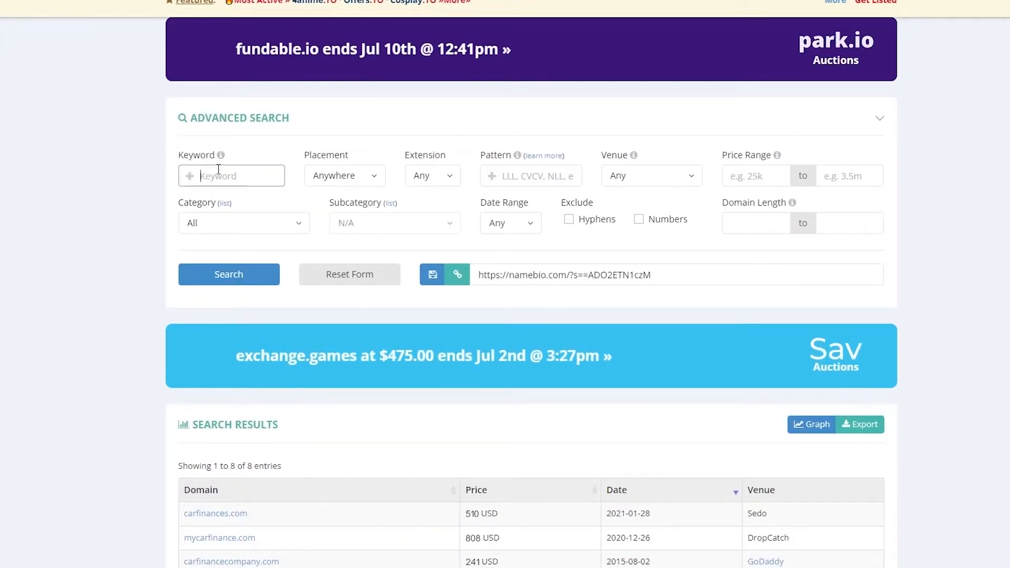
pyautogui.scroll(-7, 180, 252)
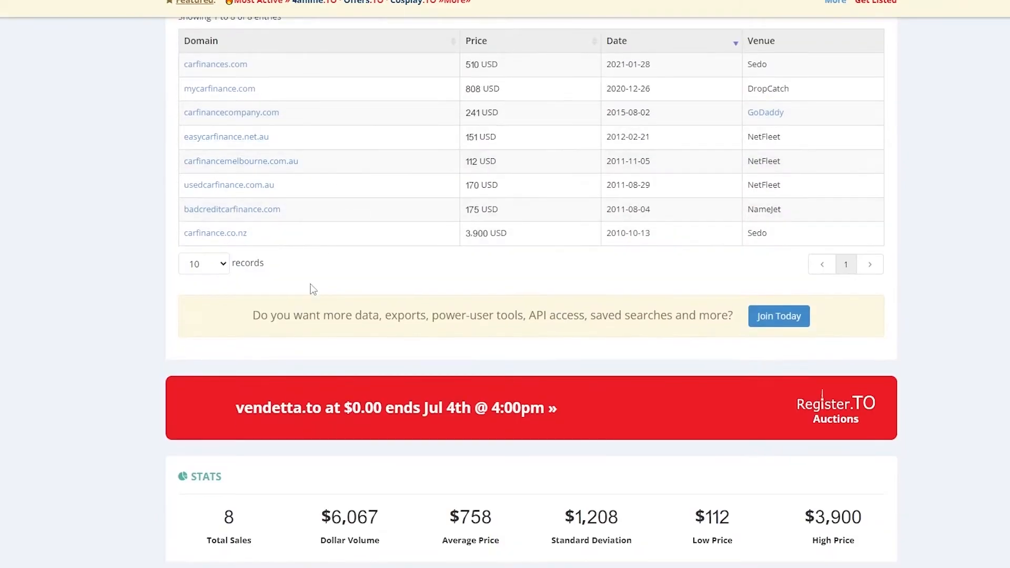
pyautogui.scroll(3, 323, 276)
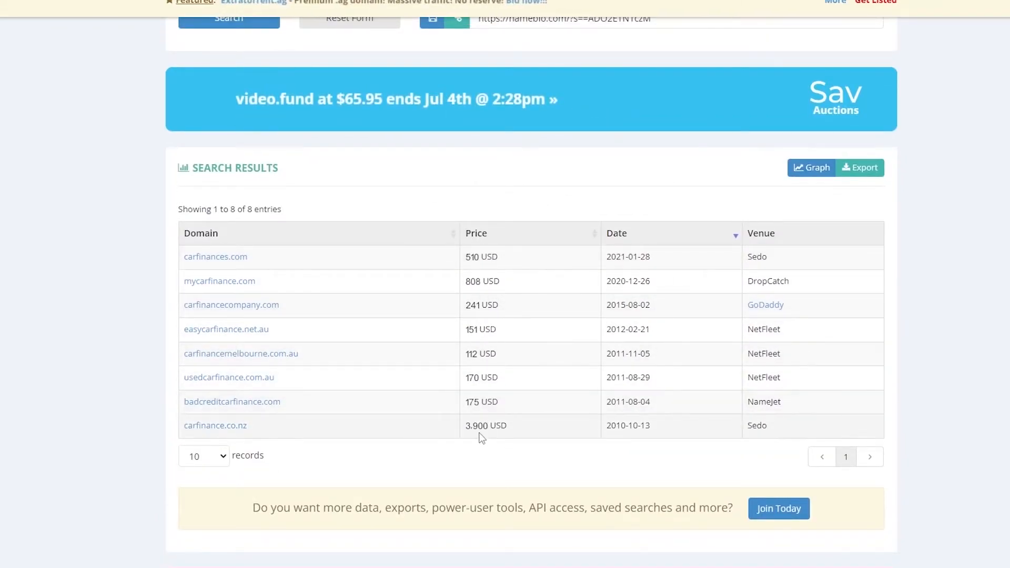
pyautogui.scroll(6, 480, 431)
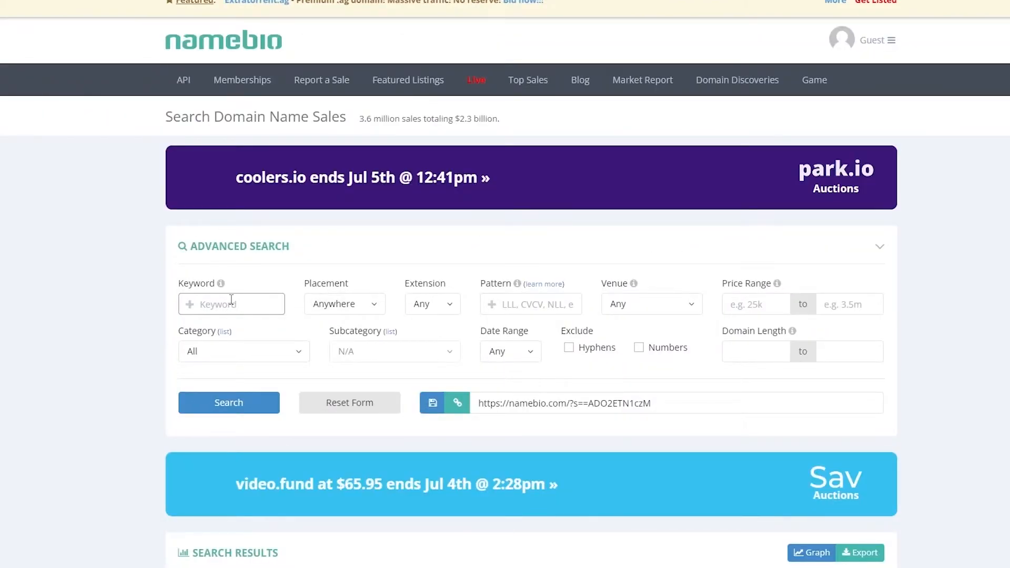
# Copy the domain name from Namecheap and search NameBio's past sales for skyworthconsultants.com.
pyautogui.write('consultants.com')
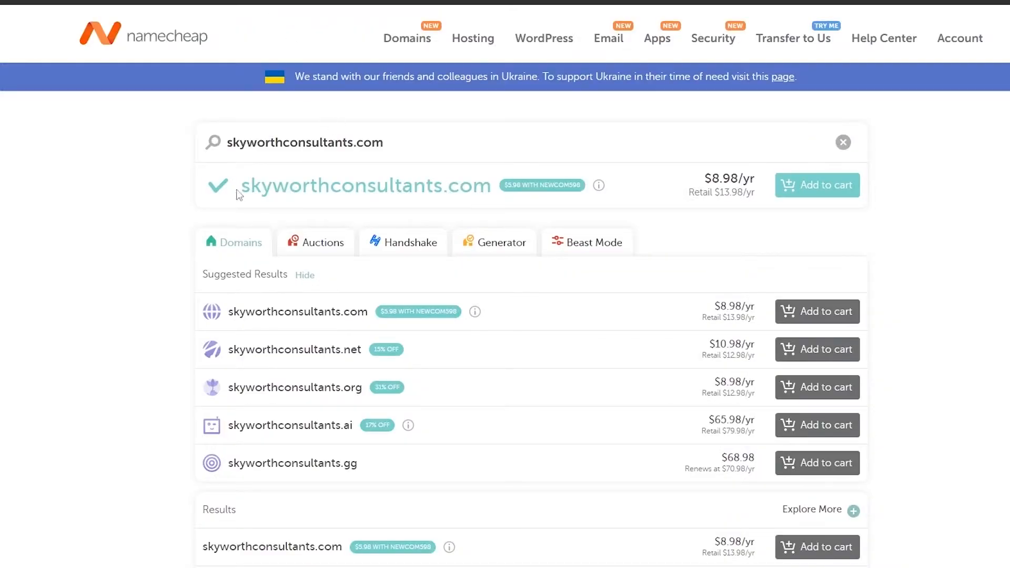
pyautogui.moveTo(242, 187); pyautogui.dragTo(497, 194)
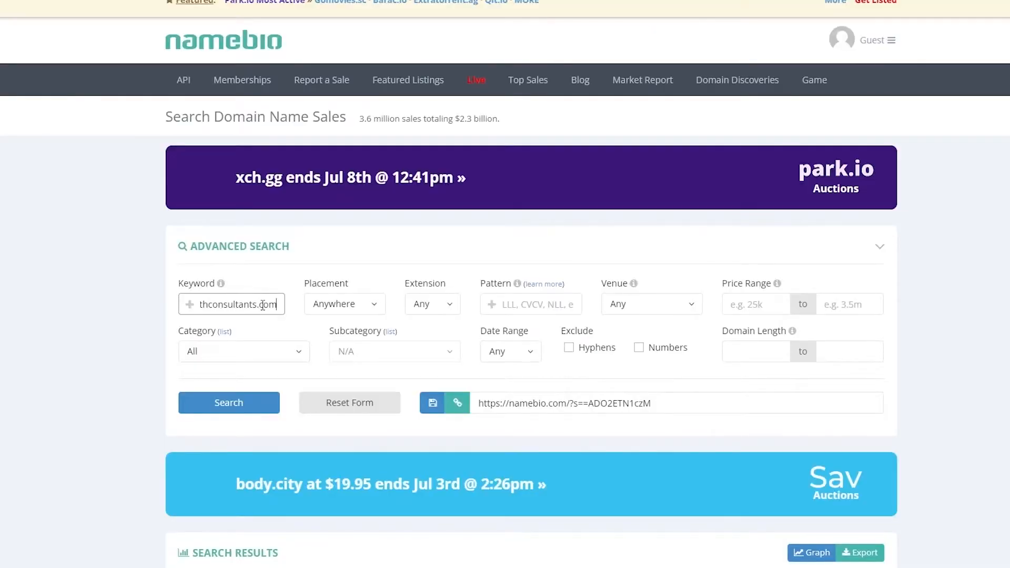
pyautogui.press('Return')
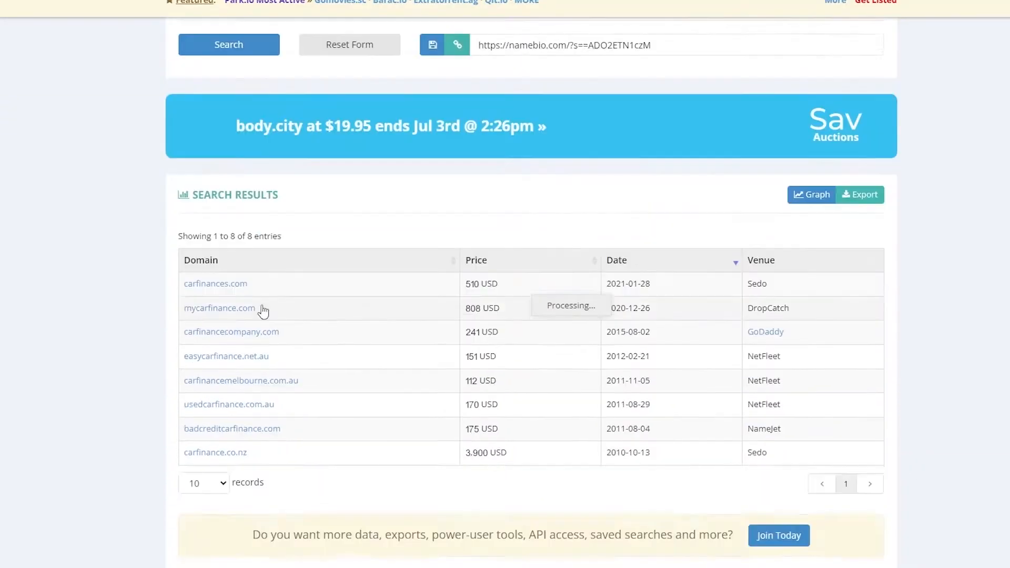
pyautogui.scroll(6, 269, 101)
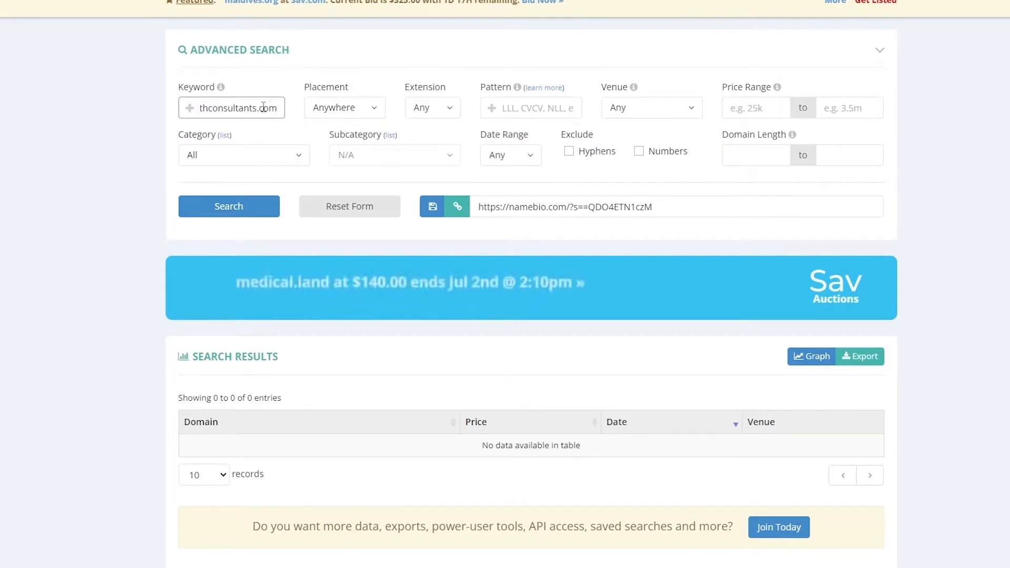
# Shorten the NameBio keyword to consultants, search past sales for it, and review the listed domains' prices, dates and venues.
pyautogui.moveTo(258, 108); pyautogui.dragTo(345, 111)
pyautogui.moveTo(231, 44); pyautogui.dragTo(150, 38)
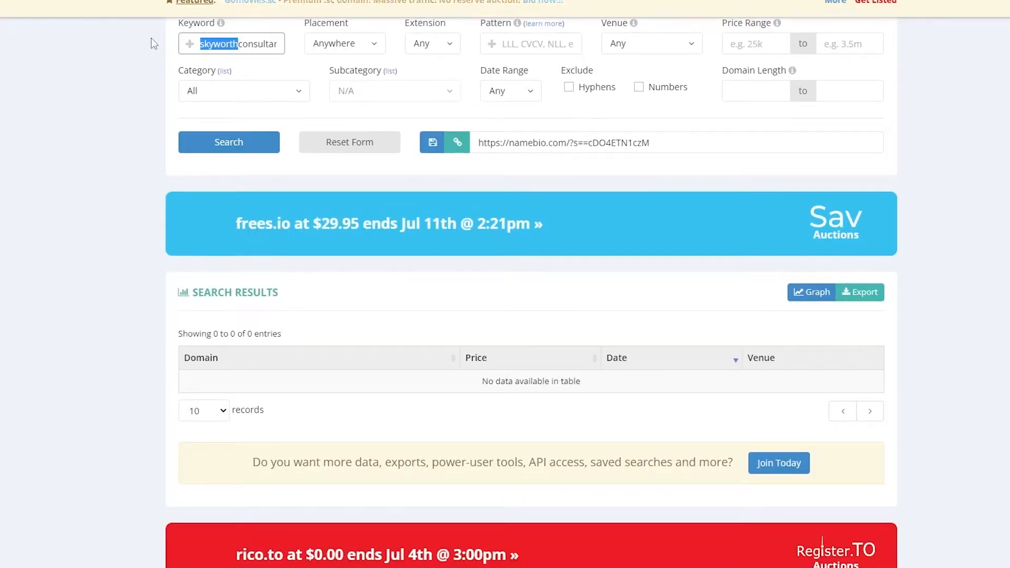
pyautogui.press('BackSpace')
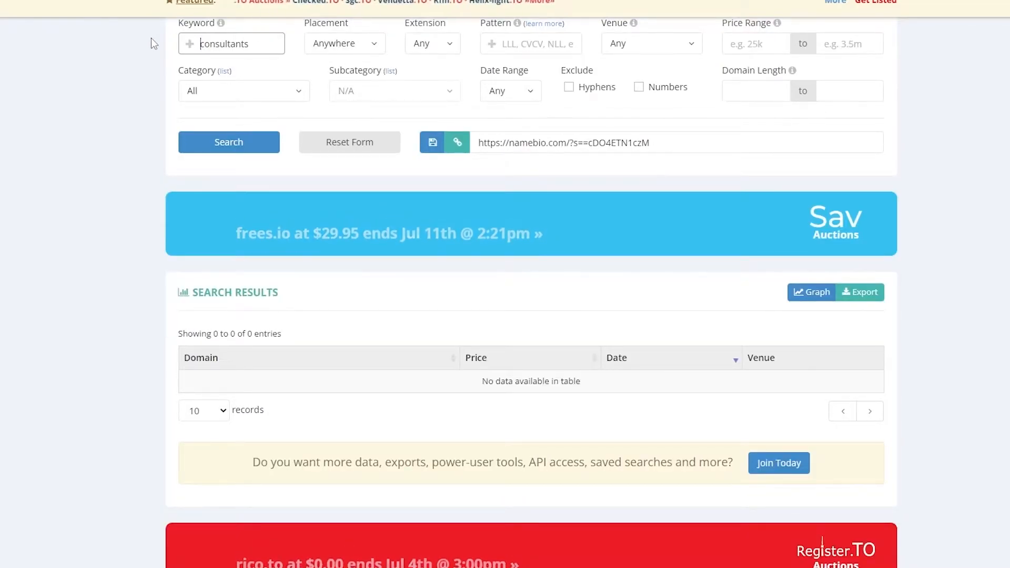
pyautogui.press('Return')
pyautogui.scroll(-3, 150, 38)
pyautogui.scroll(5, 108, 154)
pyautogui.scroll(4, 152, 204)
pyautogui.scroll(-6, 151, 204)
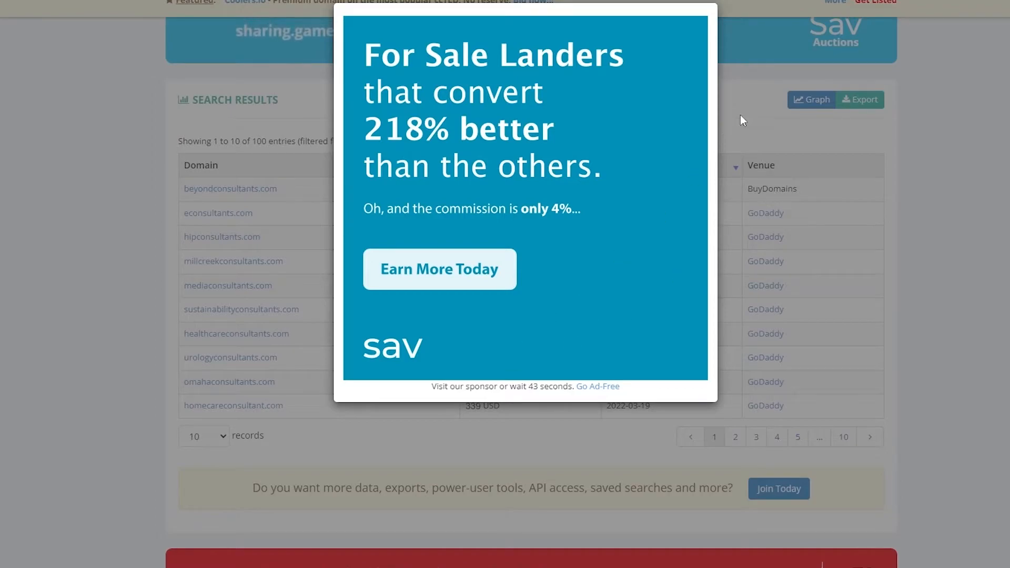
pyautogui.scroll(5, 720, 158)
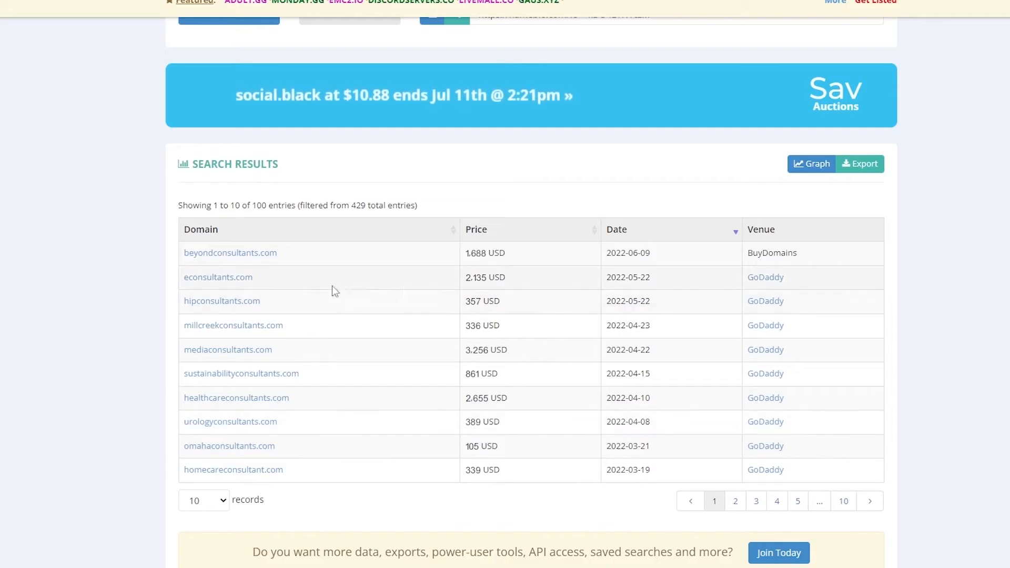
pyautogui.scroll(5, 236, 223)
pyautogui.scroll(-5, 346, 257)
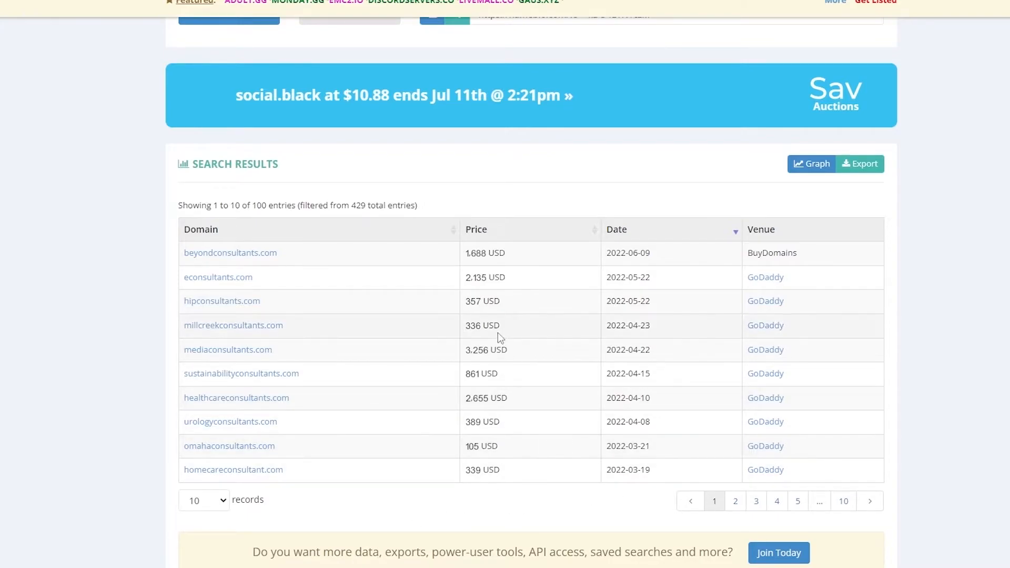
# Sort the consultant domain sales by price, lowest first and then highest first, and examine the top sale, marketingconsultants.com.
pyautogui.click(590, 230)
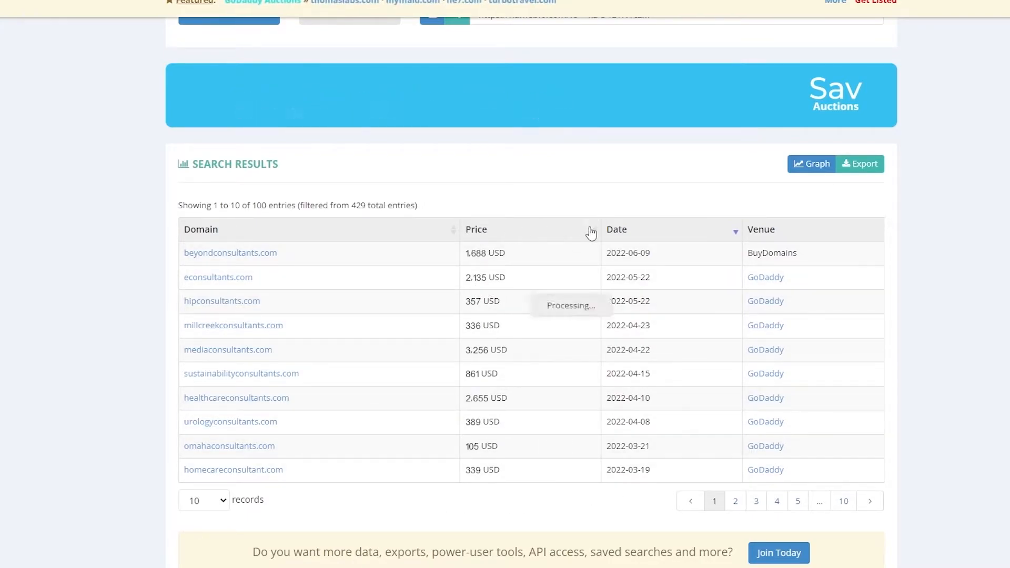
pyautogui.click(583, 234)
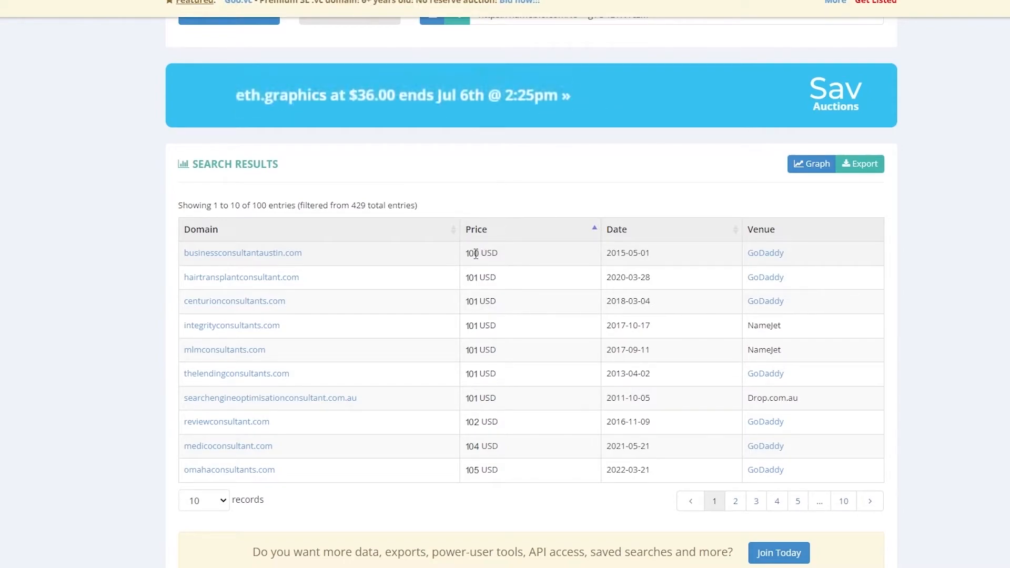
pyautogui.click(548, 236)
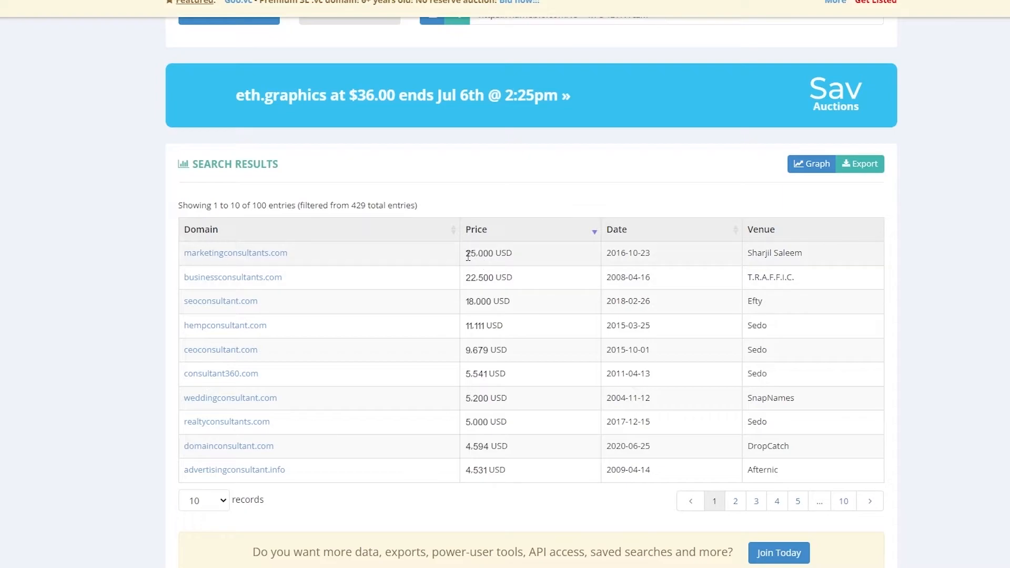
pyautogui.moveTo(466, 256); pyautogui.dragTo(486, 256)
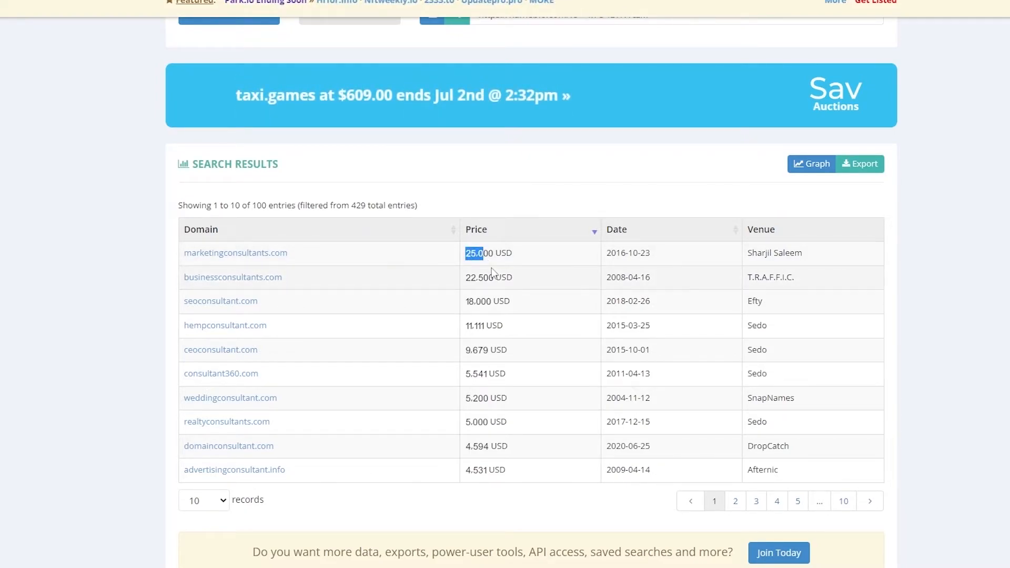
pyautogui.scroll(2, 493, 274)
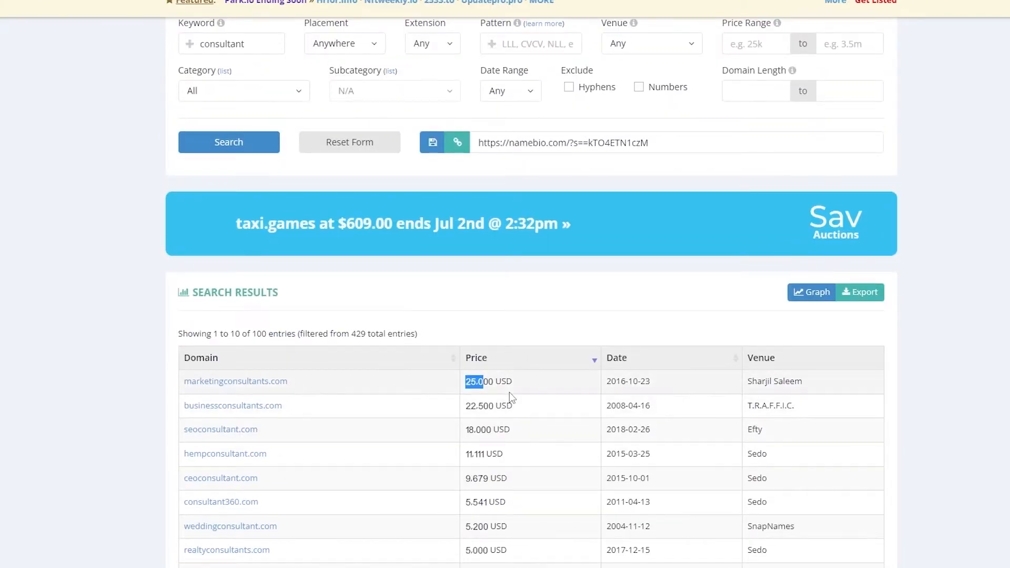
pyautogui.scroll(1, 509, 398)
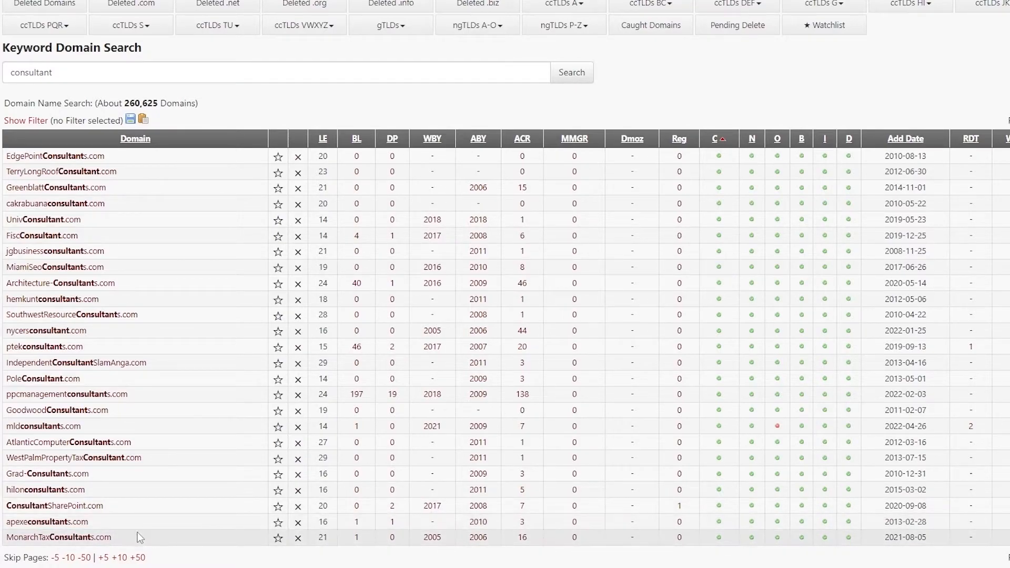
# Switch to ExpiredDomains and browse the available consultant .com domains, skipping ahead 50 pages at a time.
pyautogui.scroll(-1, 112, 538)
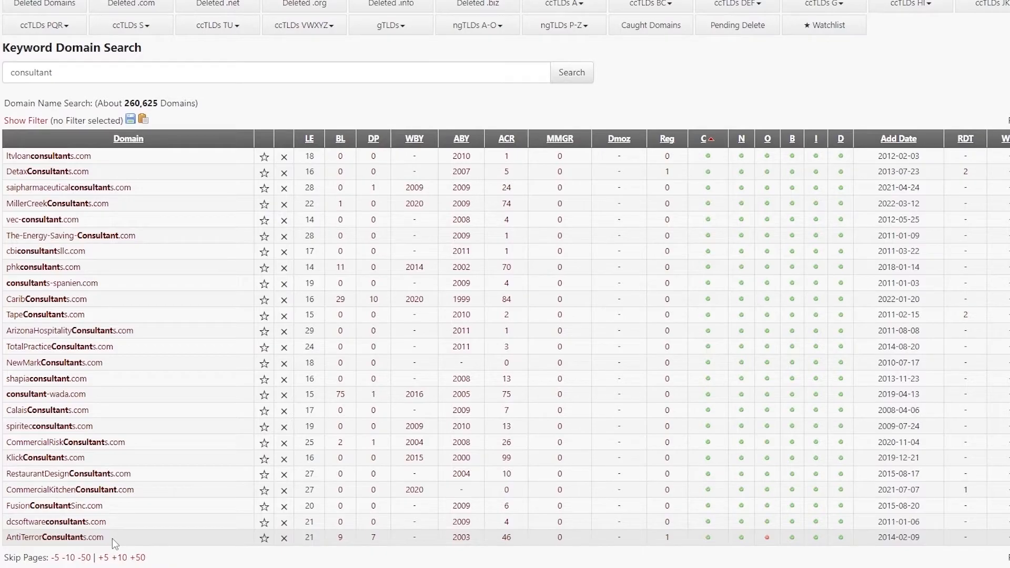
pyautogui.click(138, 558)
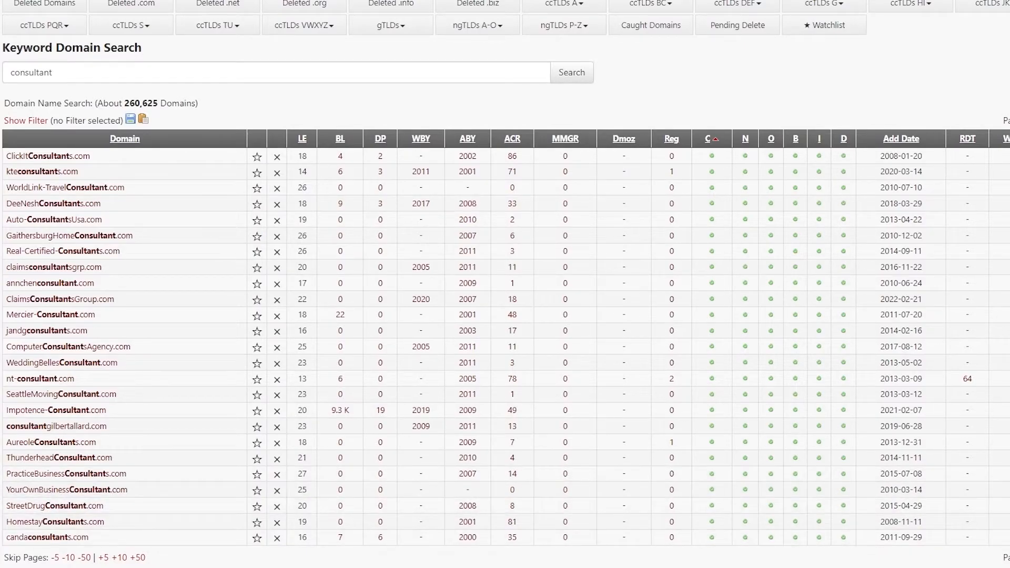
pyautogui.click(135, 558)
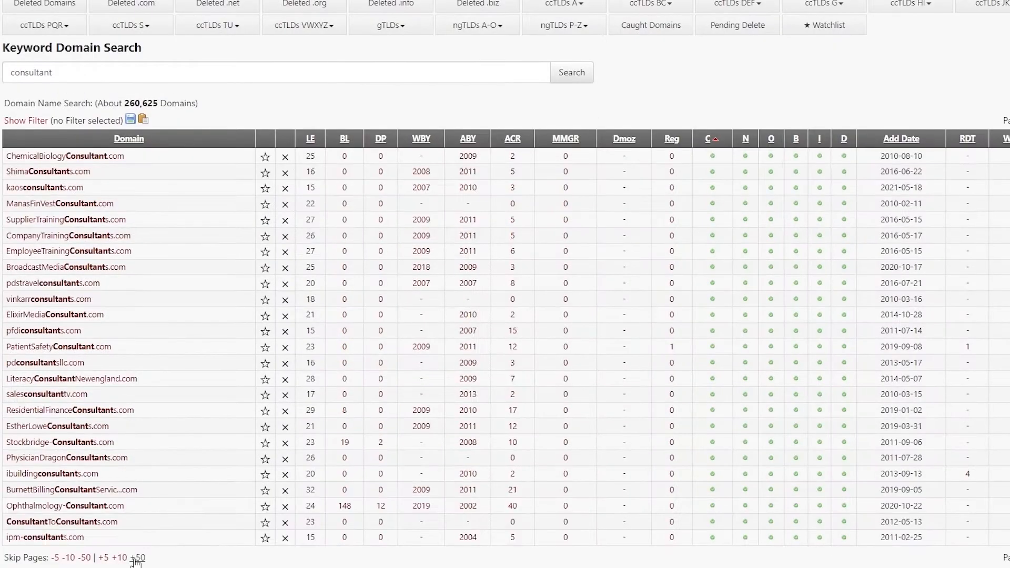
pyautogui.click(138, 558)
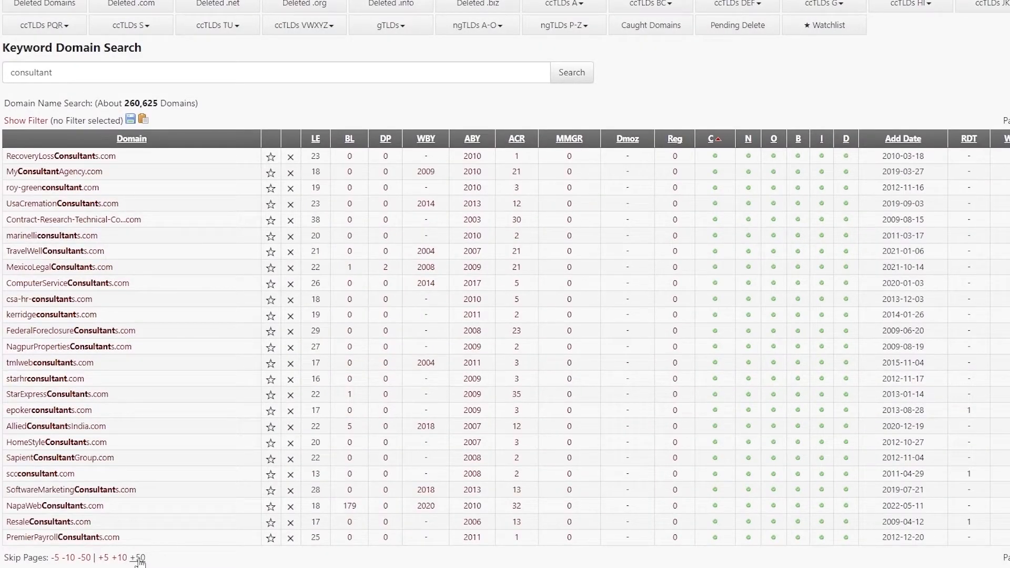
pyautogui.click(138, 558)
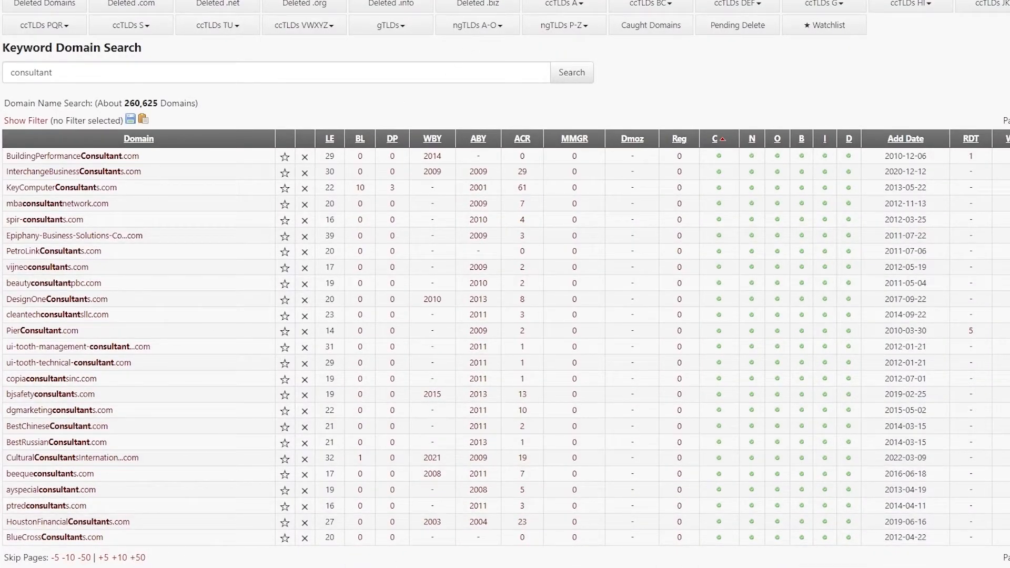
# Switch to NameBio, search past sales for service, and sort the results by lowest price after reviewing the highest sales.
pyautogui.click(525, 1)
pyautogui.doubleClick(205, 114)
pyautogui.write('service')
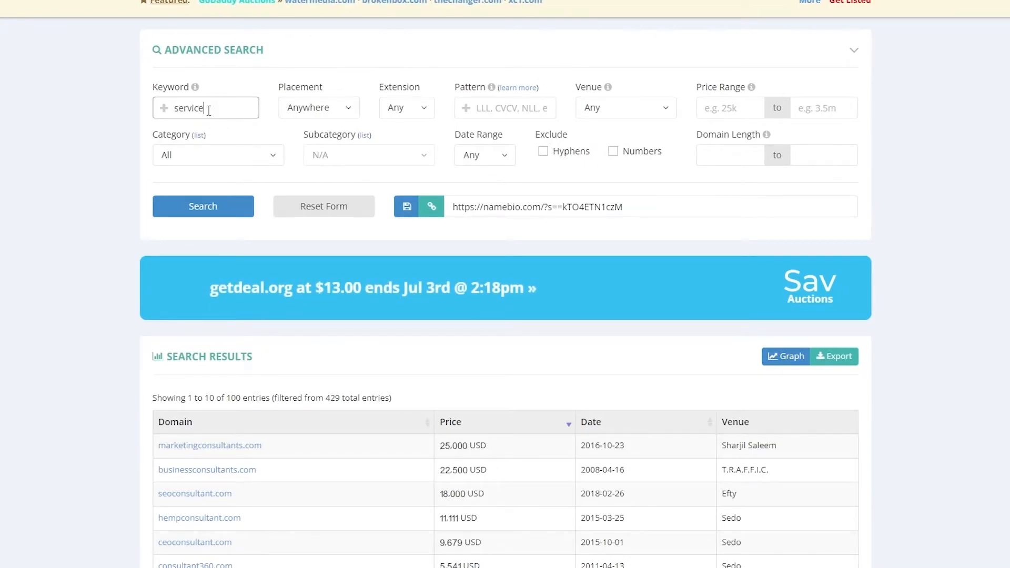
pyautogui.press('Return')
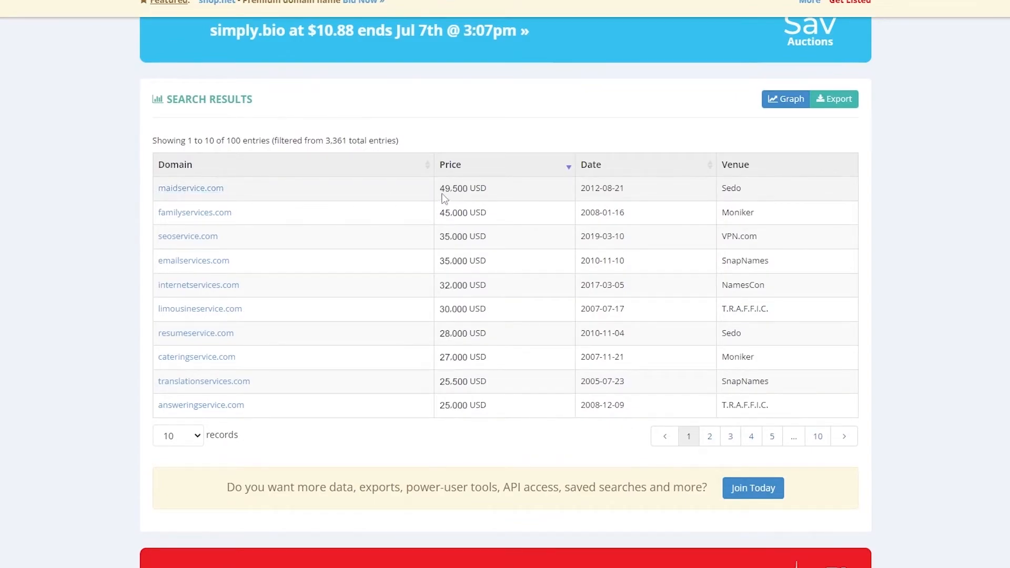
pyautogui.scroll(2, 263, 199)
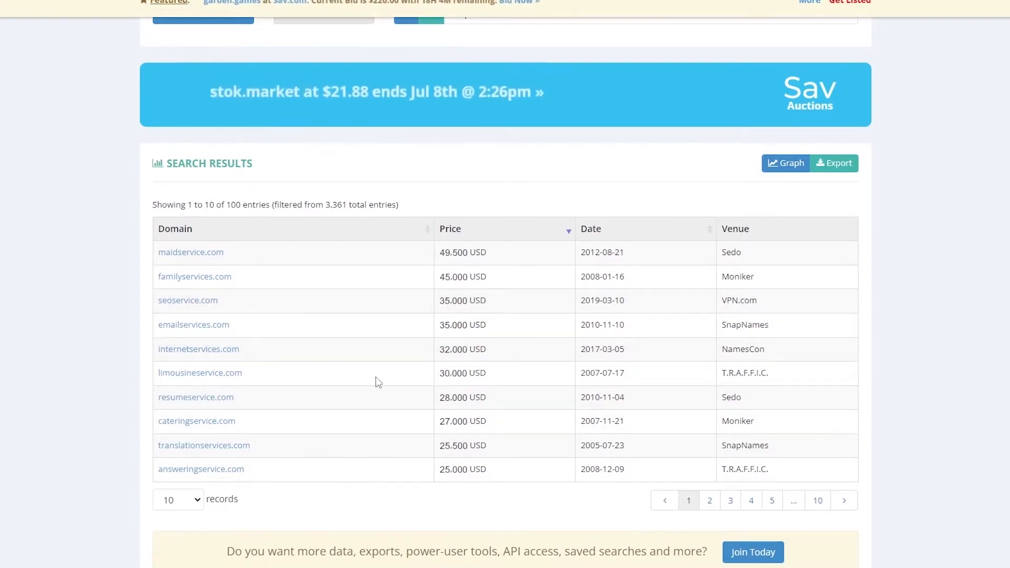
pyautogui.click(547, 230)
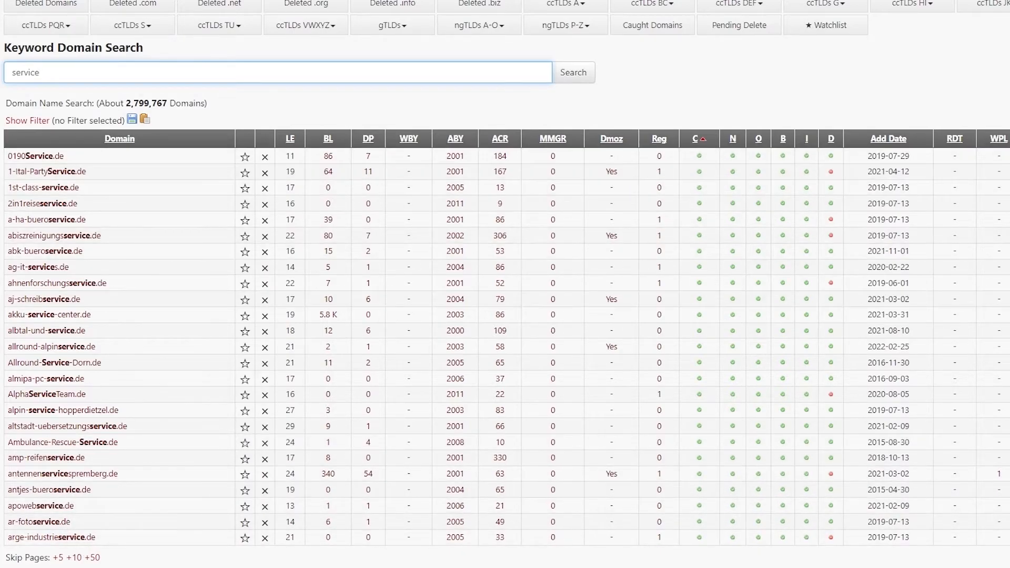
# Switch to ExpiredDomains, skip 50 pages ahead in the service results, and examine the domains listed for services.
pyautogui.click(96, 560)
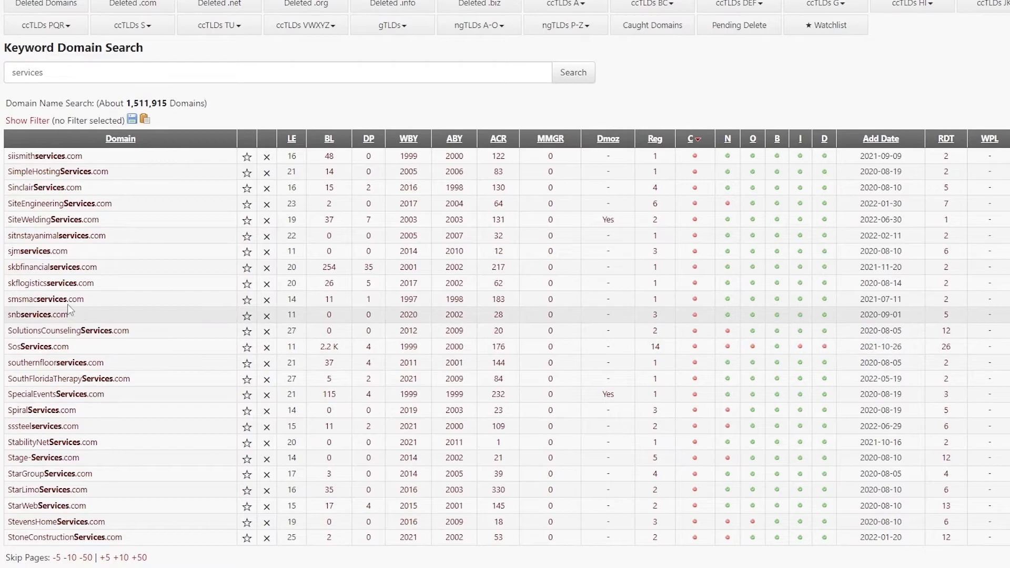
pyautogui.scroll(1, 10, 383)
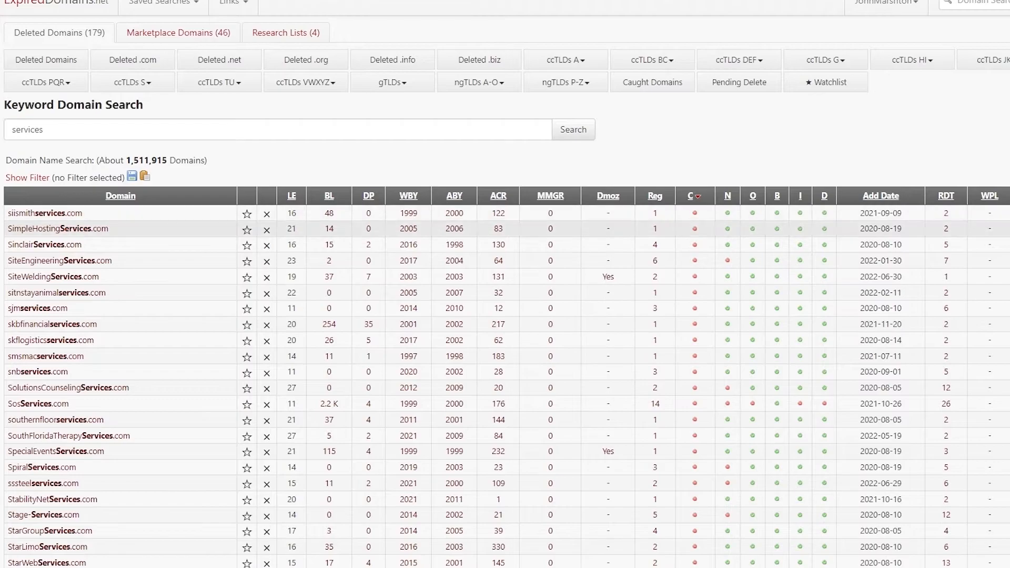
pyautogui.scroll(-1, 690, 148)
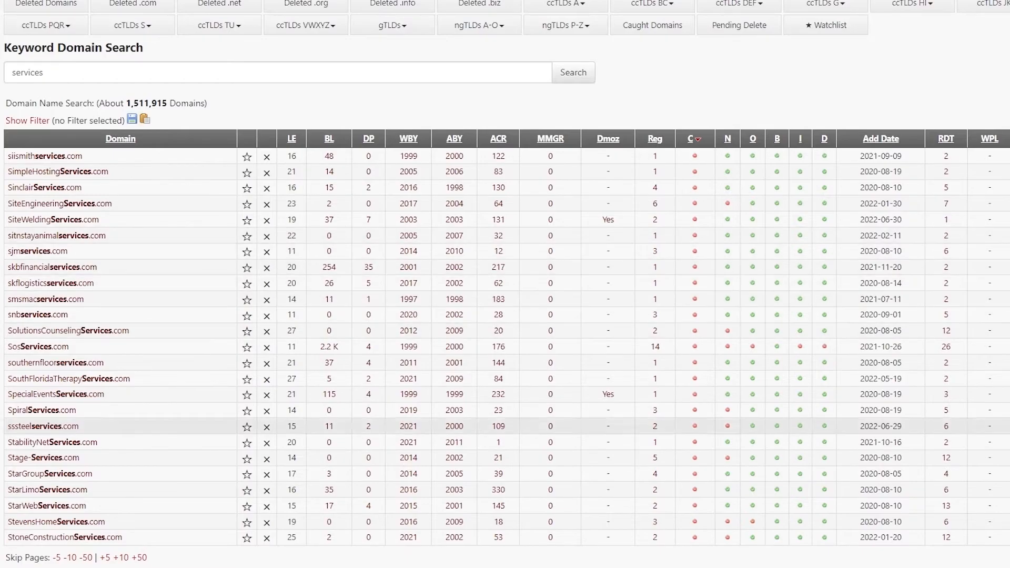
# Sort the services results by .com status with available domains first, and skip 50 pages ahead.
pyautogui.click(692, 139)
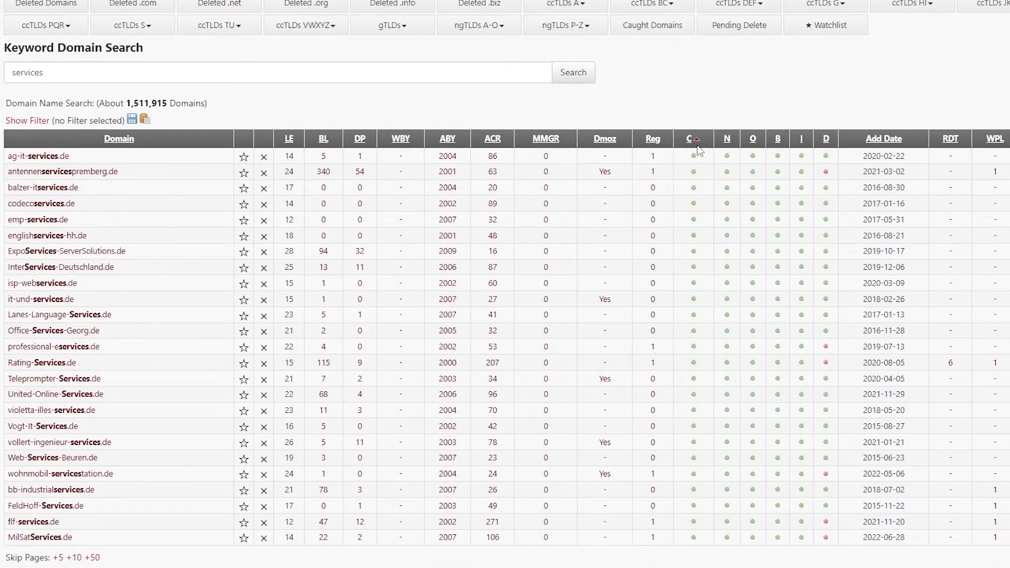
pyautogui.click(92, 557)
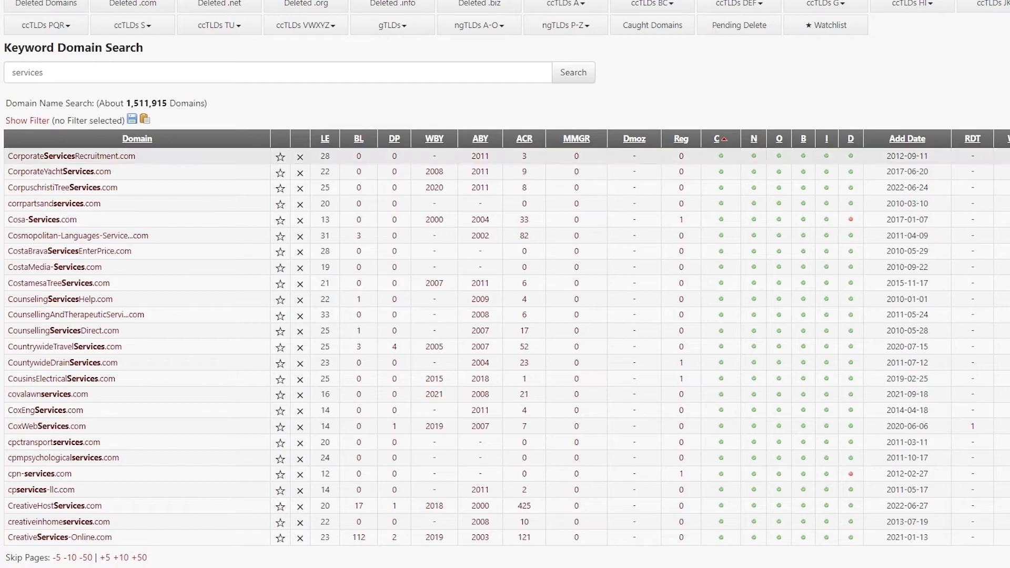
pyautogui.scroll(1, 643, 326)
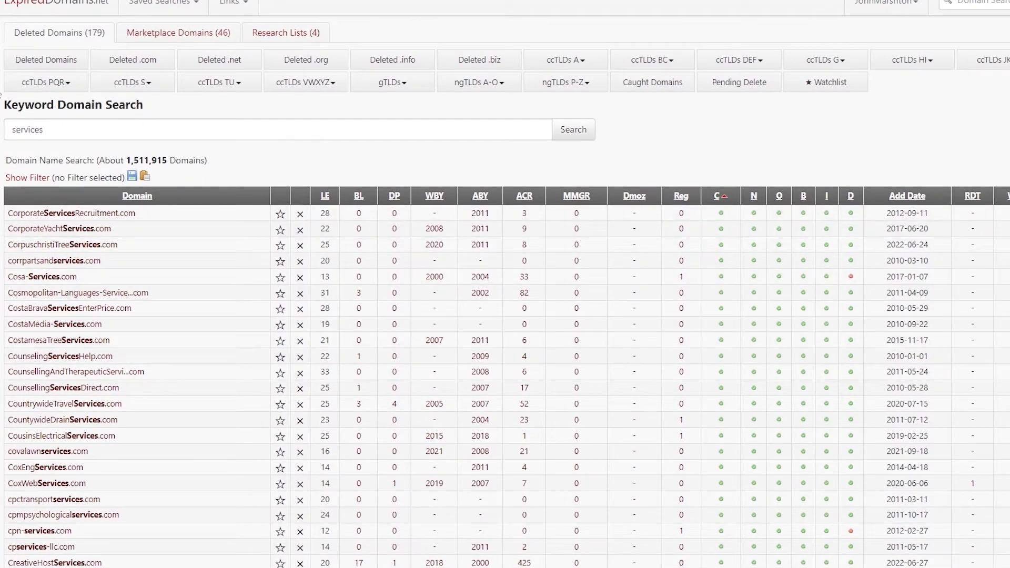
# Open the deleted .com domains list and check GoDaddy's first-year price for mycopyrightcontact.com's .co alternative.
pyautogui.click(116, 71)
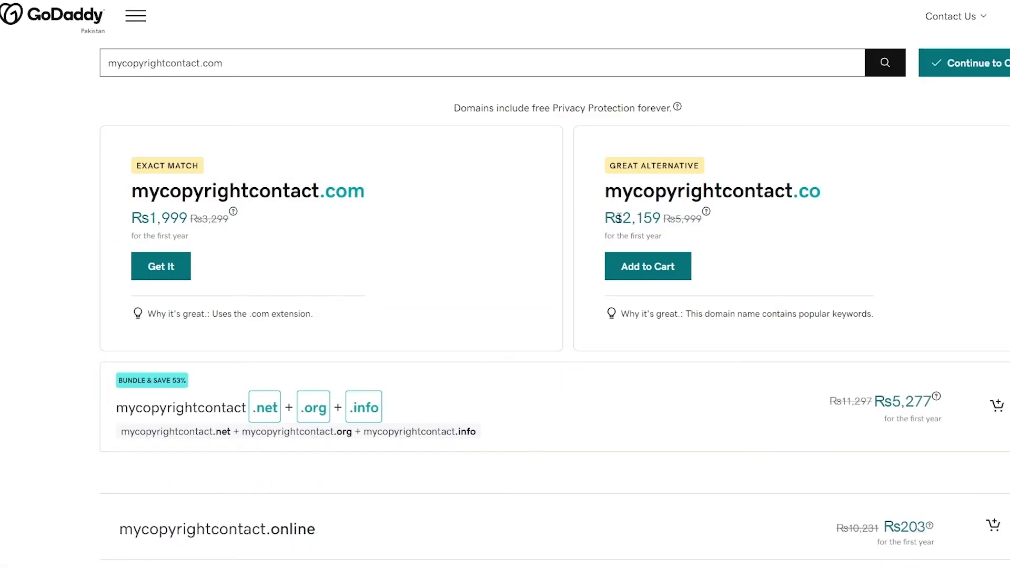
pyautogui.moveTo(620, 217); pyautogui.dragTo(661, 222)
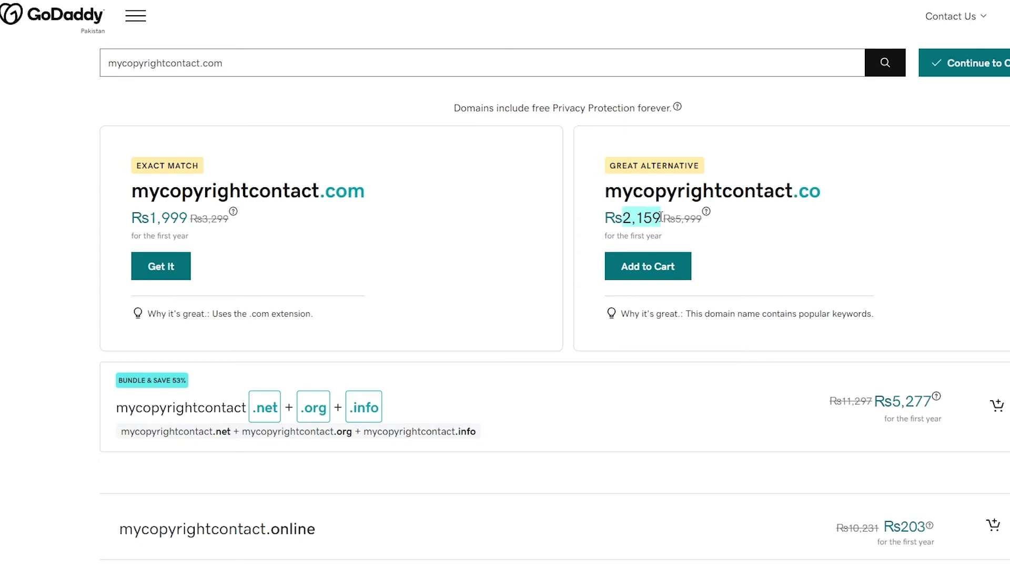
pyautogui.click(661, 218)
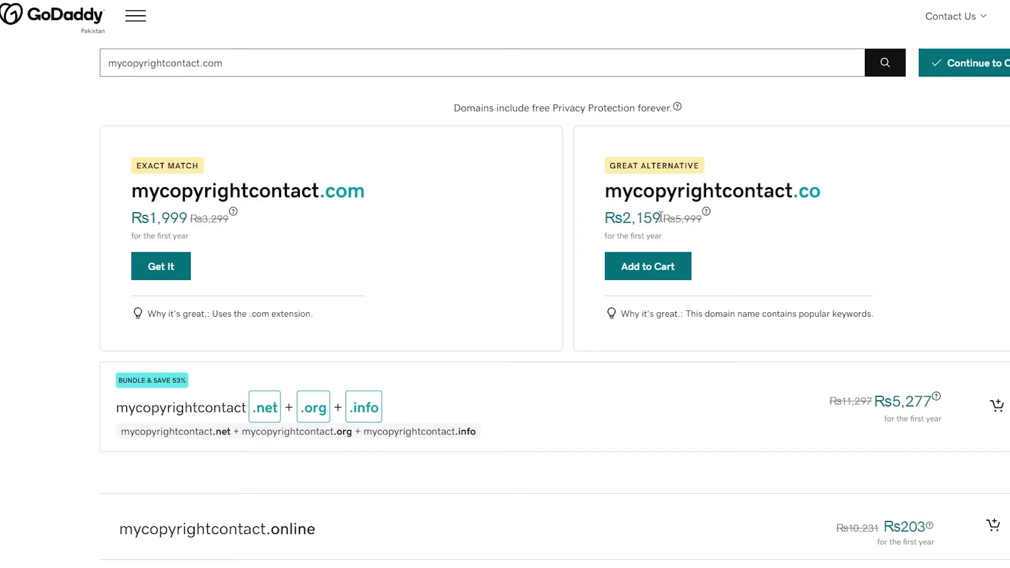
pyautogui.moveTo(618, 217); pyautogui.dragTo(658, 221)
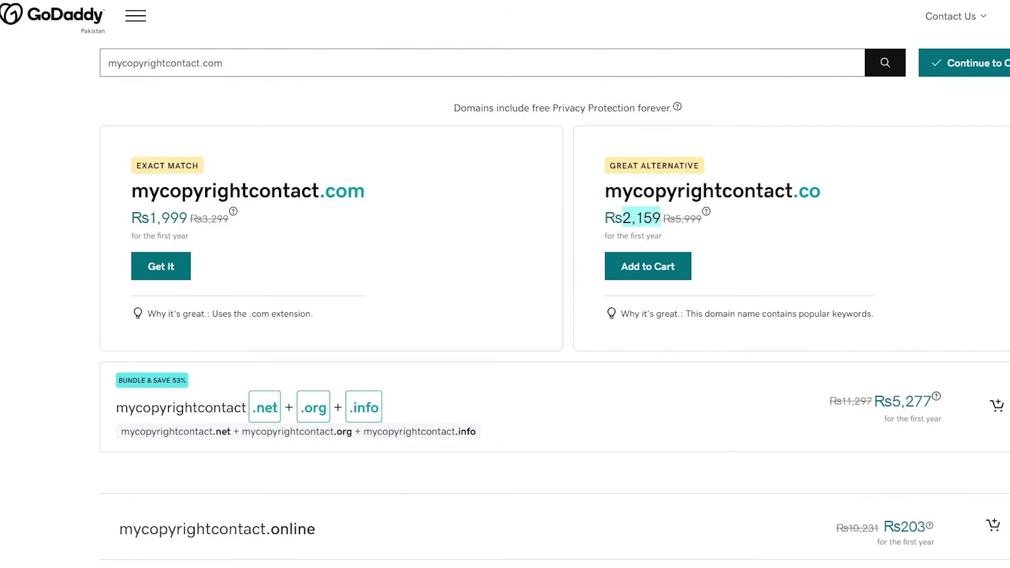
# Return to ExpiredDomains and look through the most recently deleted .com domains.
pyautogui.click(174, 1)
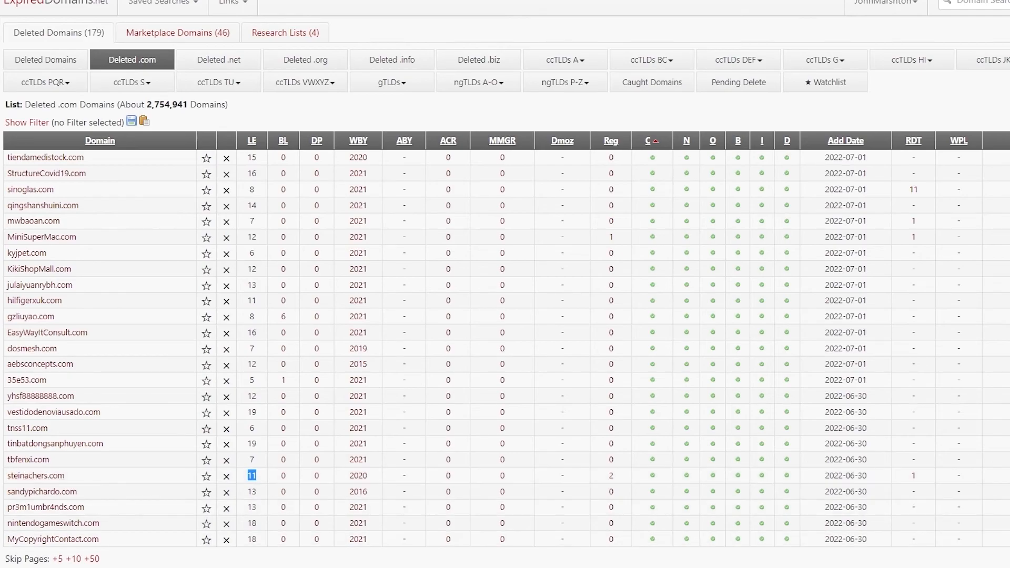
pyautogui.scroll(-1, 505, 305)
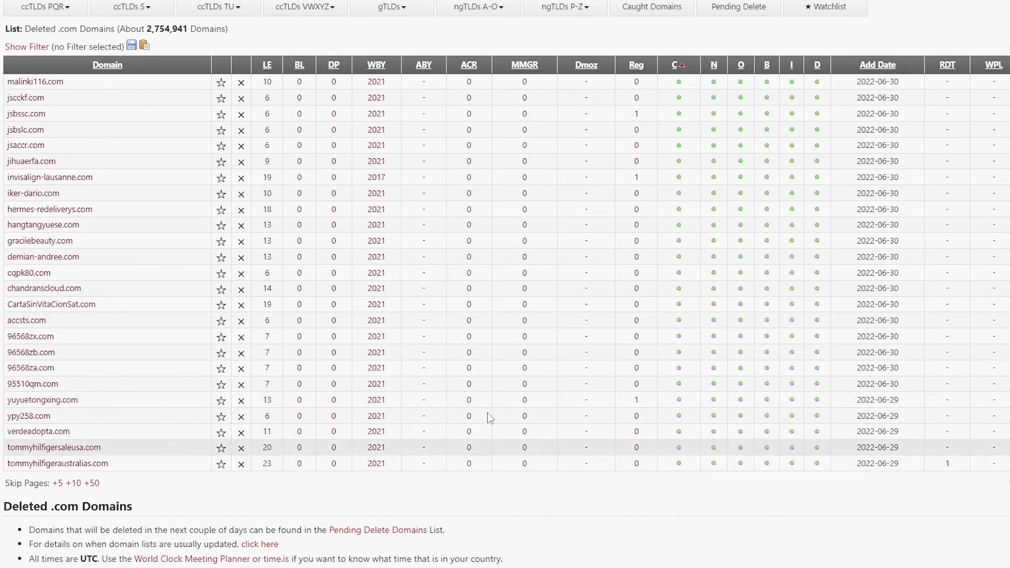
pyautogui.scroll(1, 603, 344)
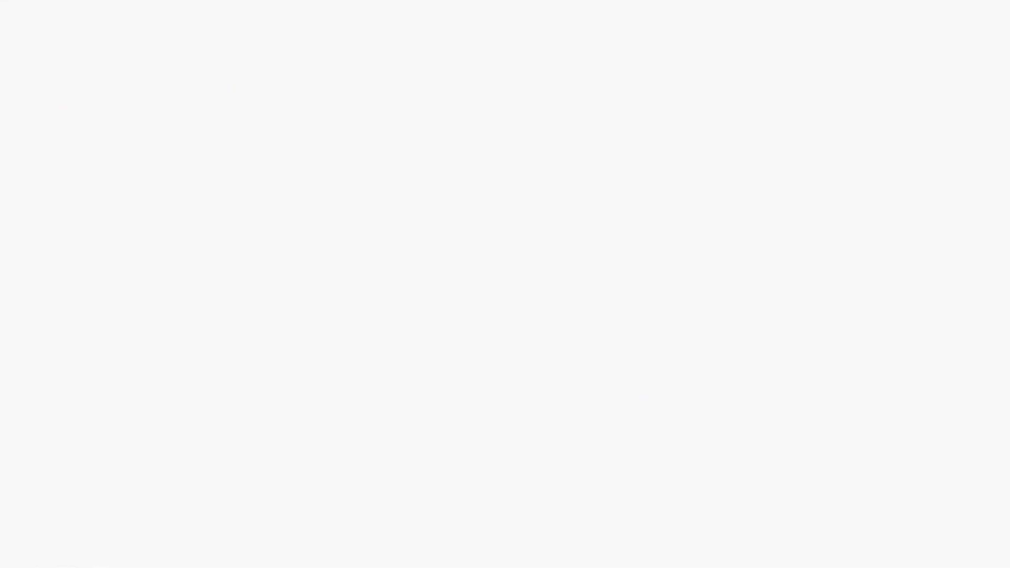
# Switch to NameBio and review the service search form and its lowest-priced domain sales.
pyautogui.scroll(3, 193, 283)
pyautogui.scroll(1, 194, 285)
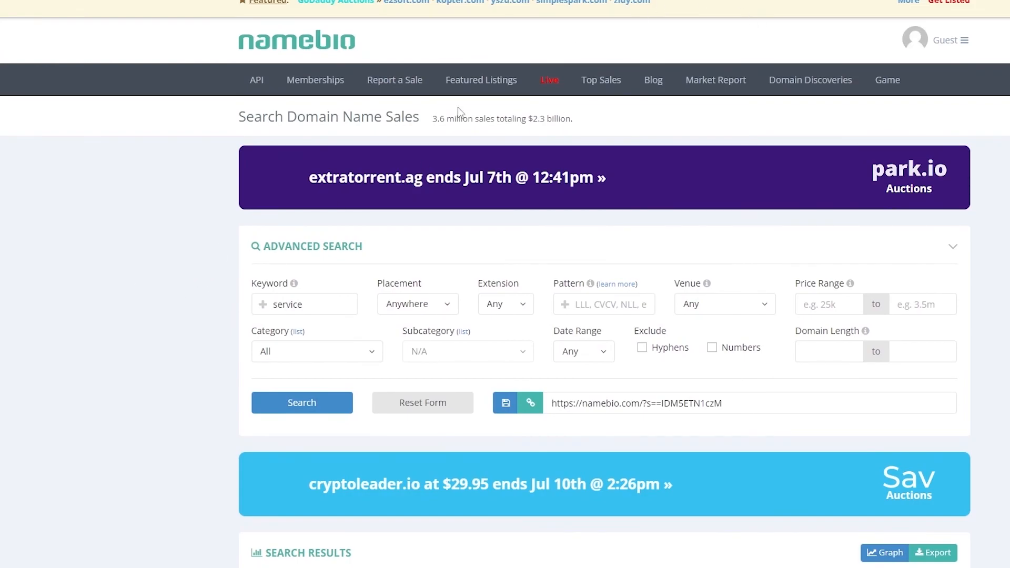
pyautogui.scroll(-4, 196, 253)
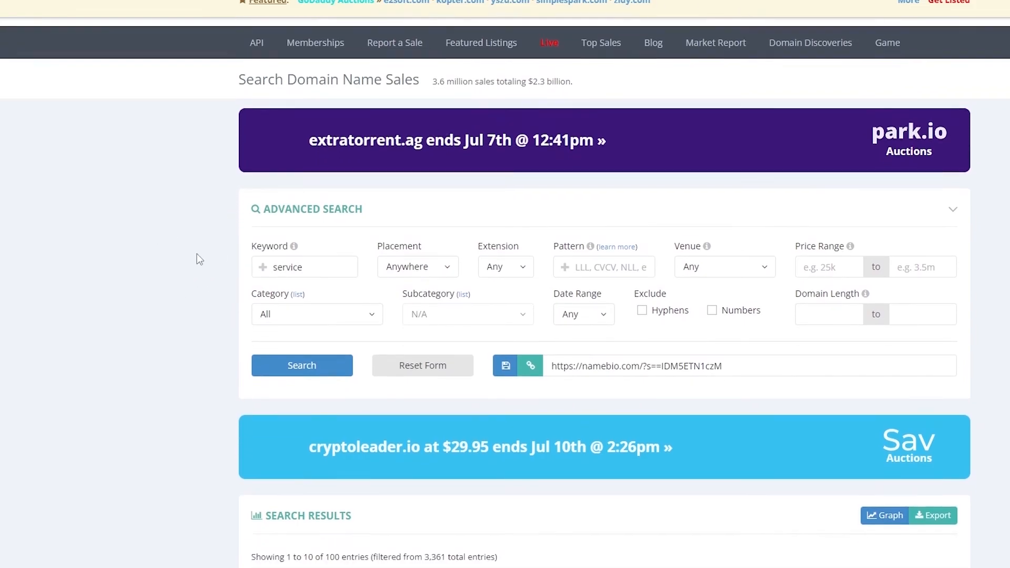
pyautogui.scroll(-5, 230, 309)
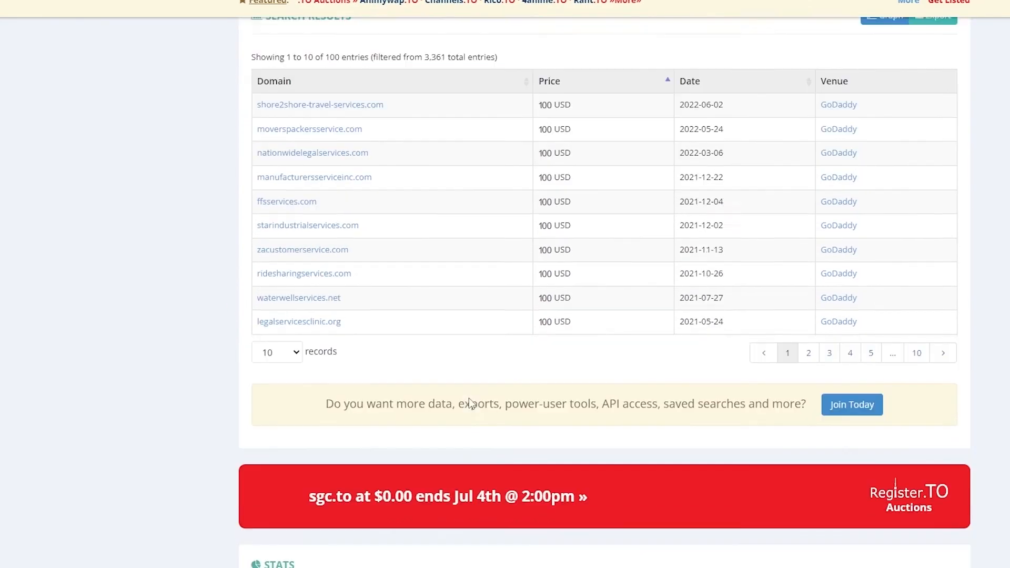
pyautogui.scroll(4, 474, 274)
pyautogui.scroll(3, 508, 380)
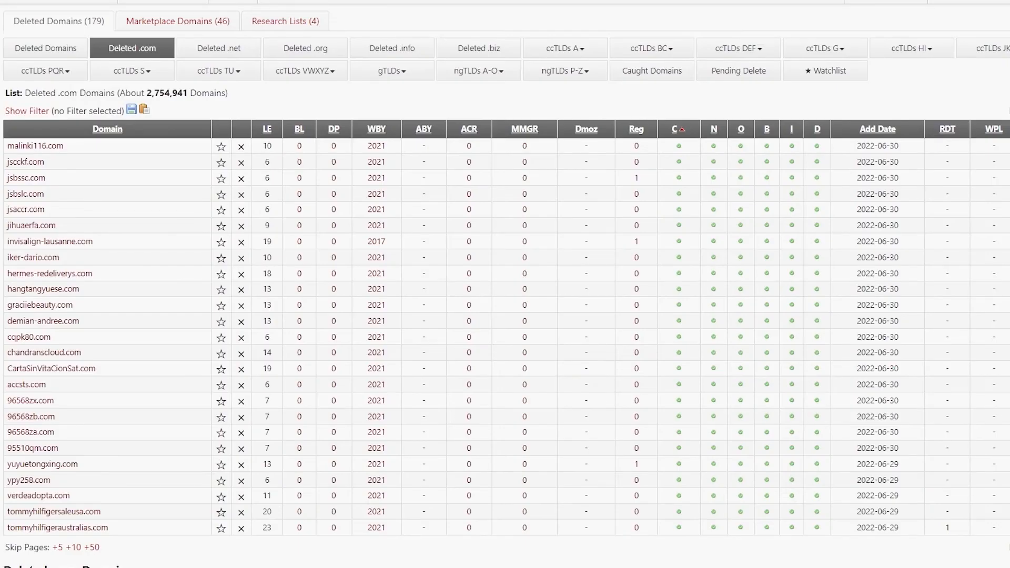
# Switch back to ExpiredDomains and look over the lengths and add dates of the deleted .com domains.
pyautogui.scroll(-2, 265, 293)
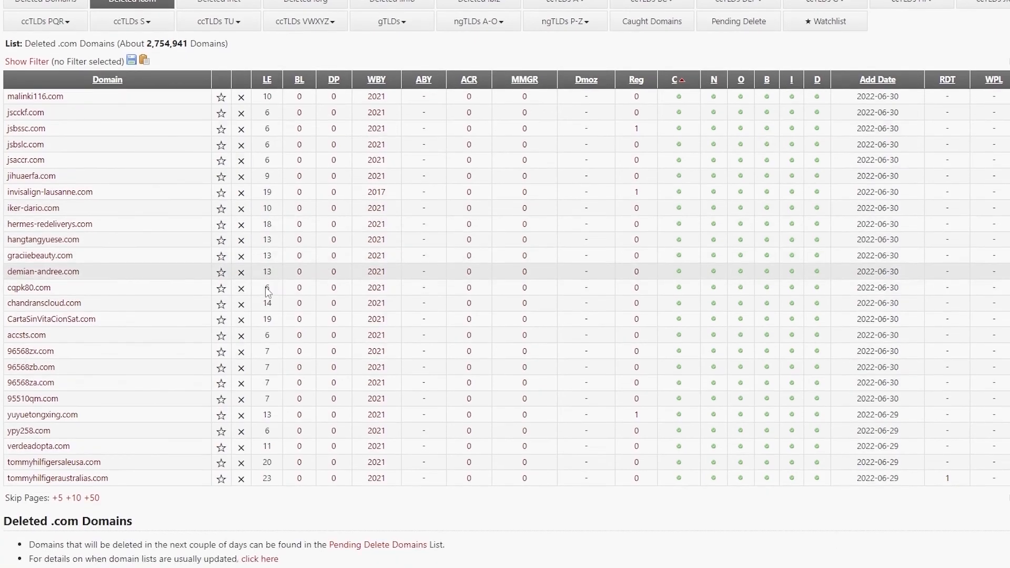
pyautogui.scroll(1, 265, 295)
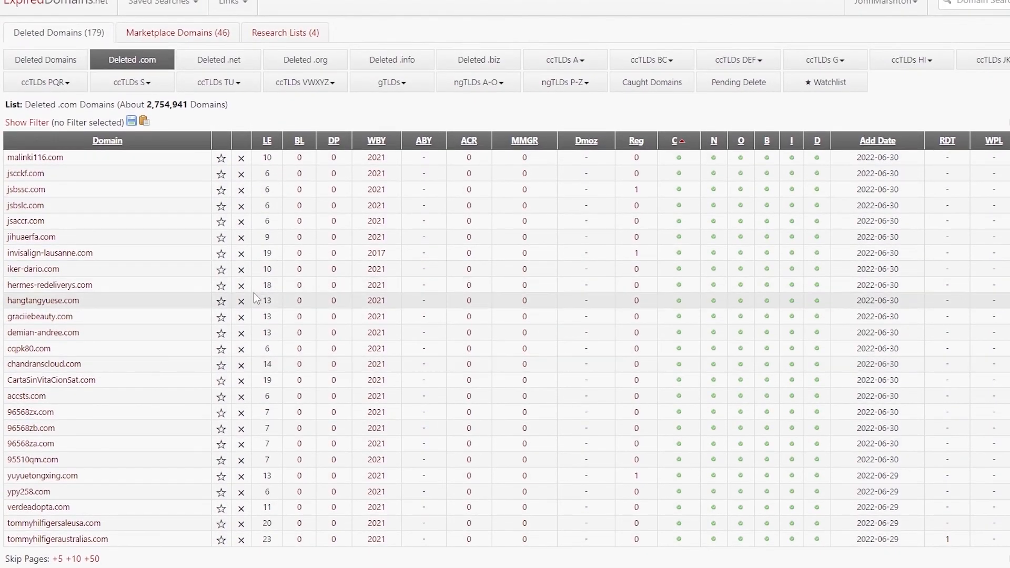